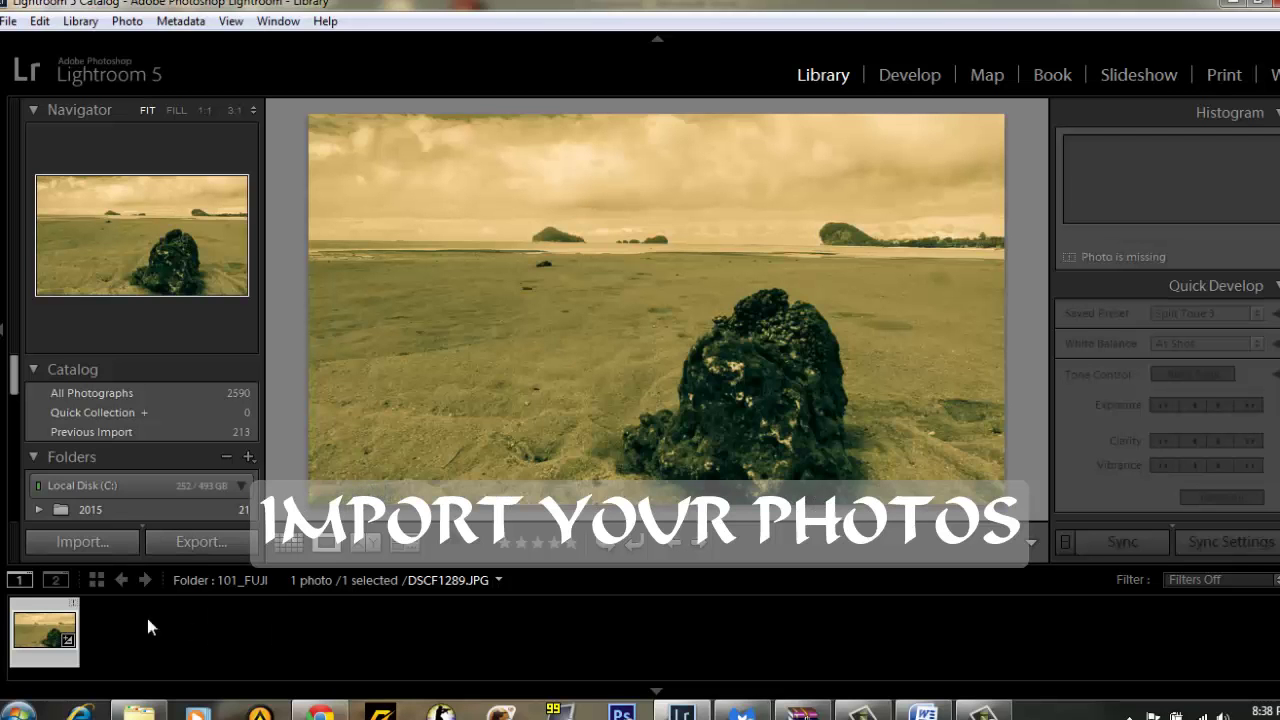
# - Set Untitled Export on New Volume (E:) as the import source, listing its 112 photos
pyautogui.click(70, 539)
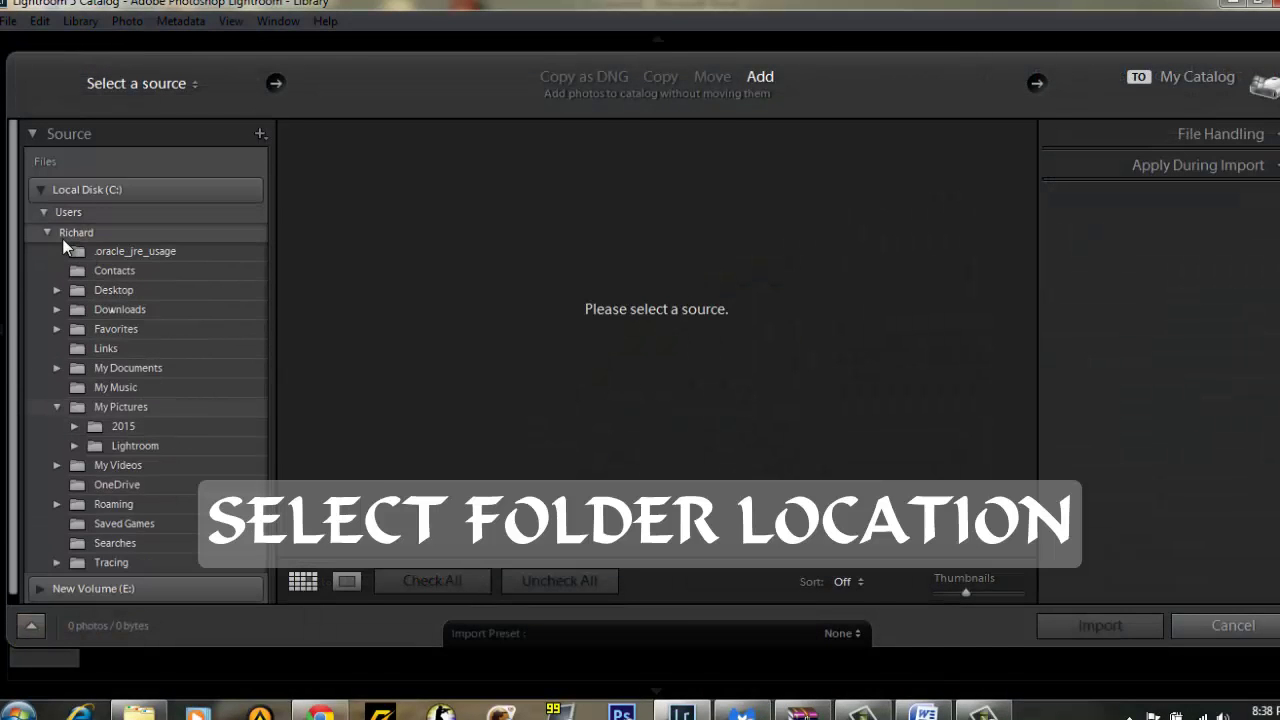
pyautogui.click(48, 232)
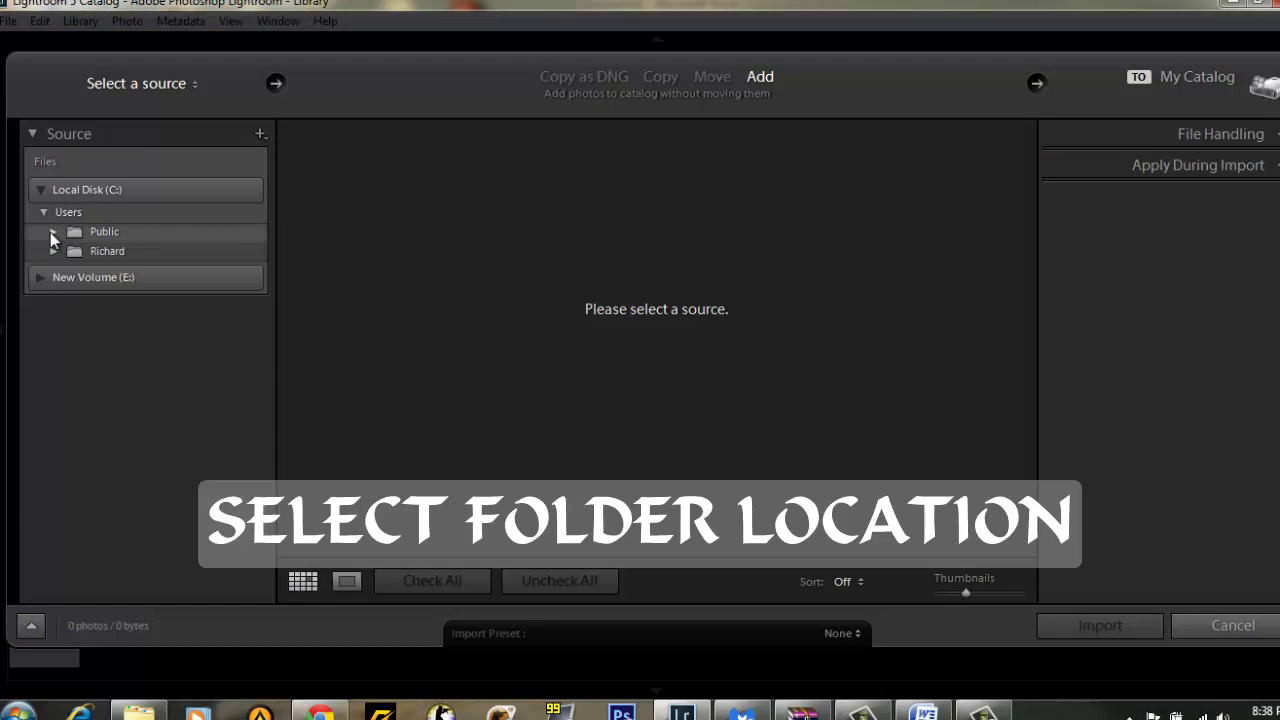
pyautogui.click(47, 282)
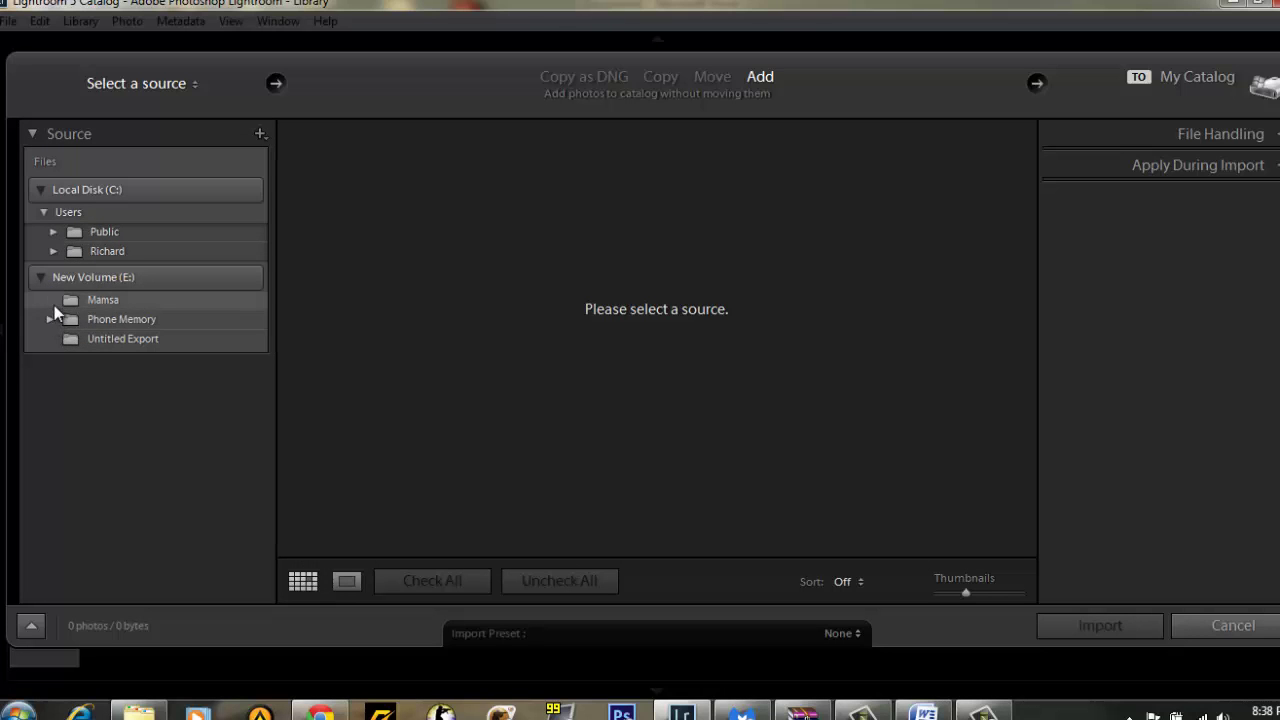
pyautogui.click(86, 338)
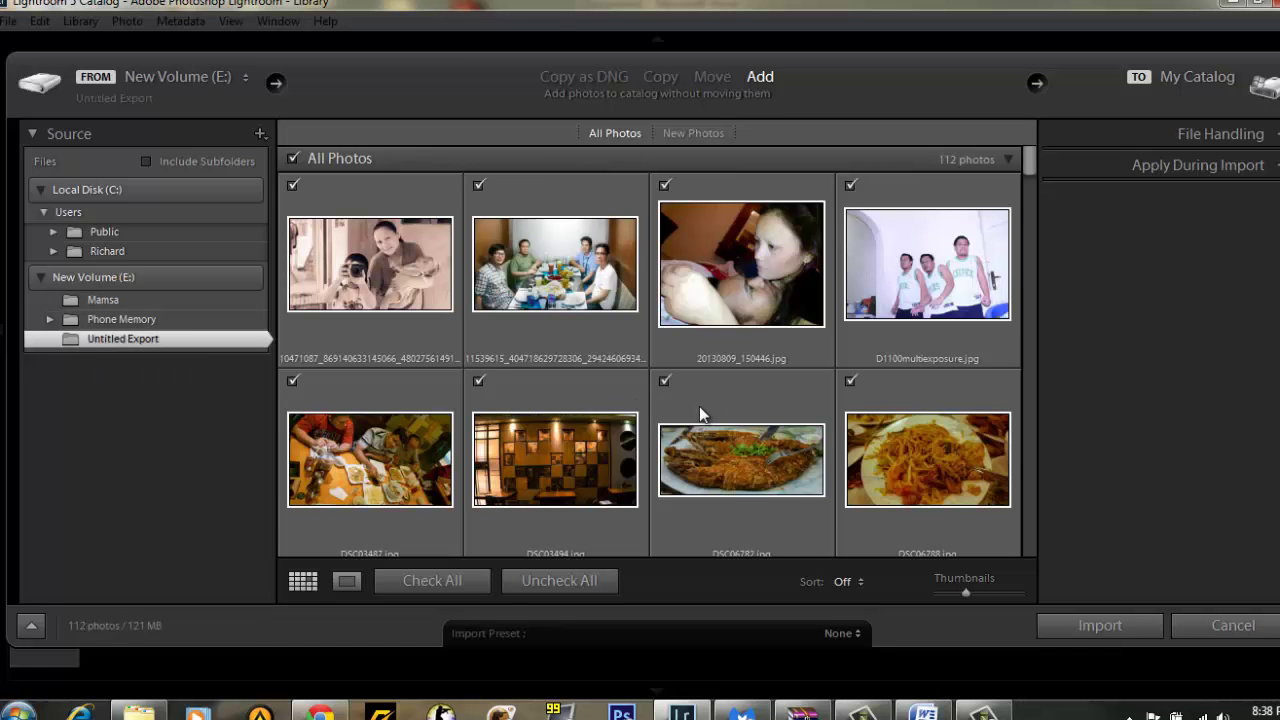
# - Import only DSC03494.jpg, leaving the other listed photos unchecked
pyautogui.moveTo(1021, 172)
pyautogui.mouseDown()
pyautogui.moveTo(1020, 434)
pyautogui.moveTo(1044, 161)
pyautogui.moveTo(1045, 176)
pyautogui.mouseUp()
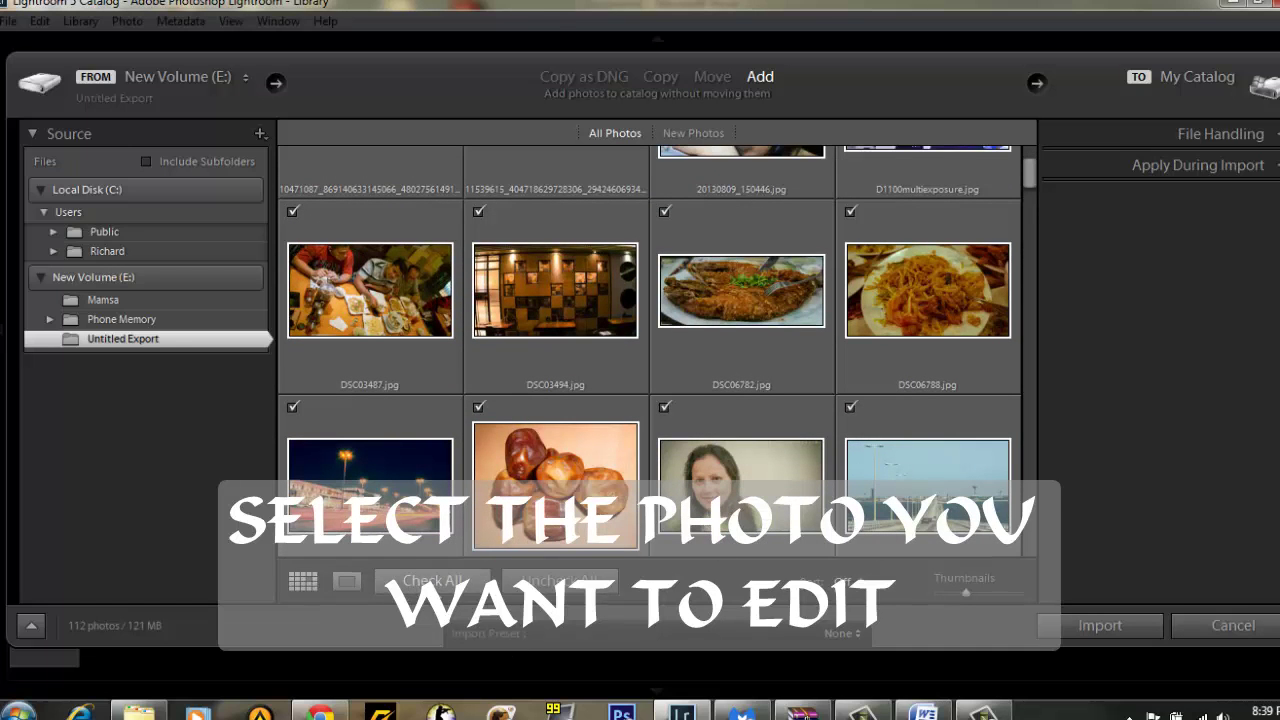
pyautogui.click(545, 582)
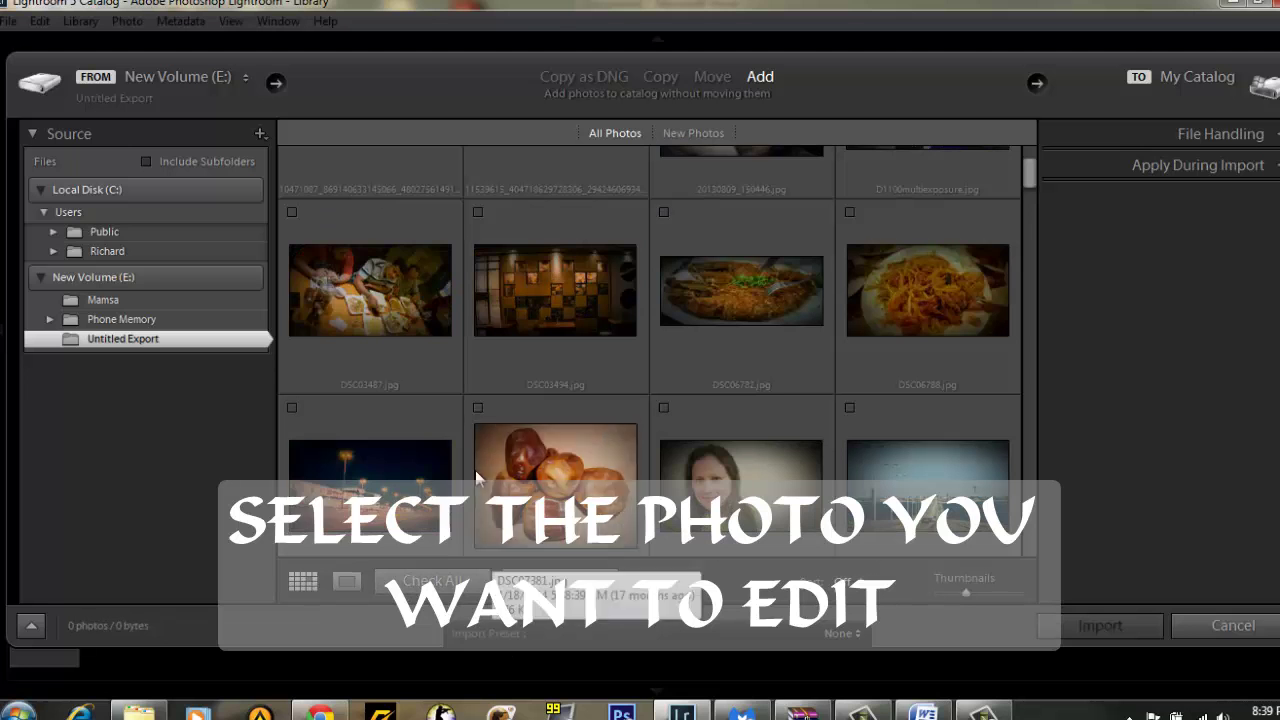
pyautogui.click(479, 212)
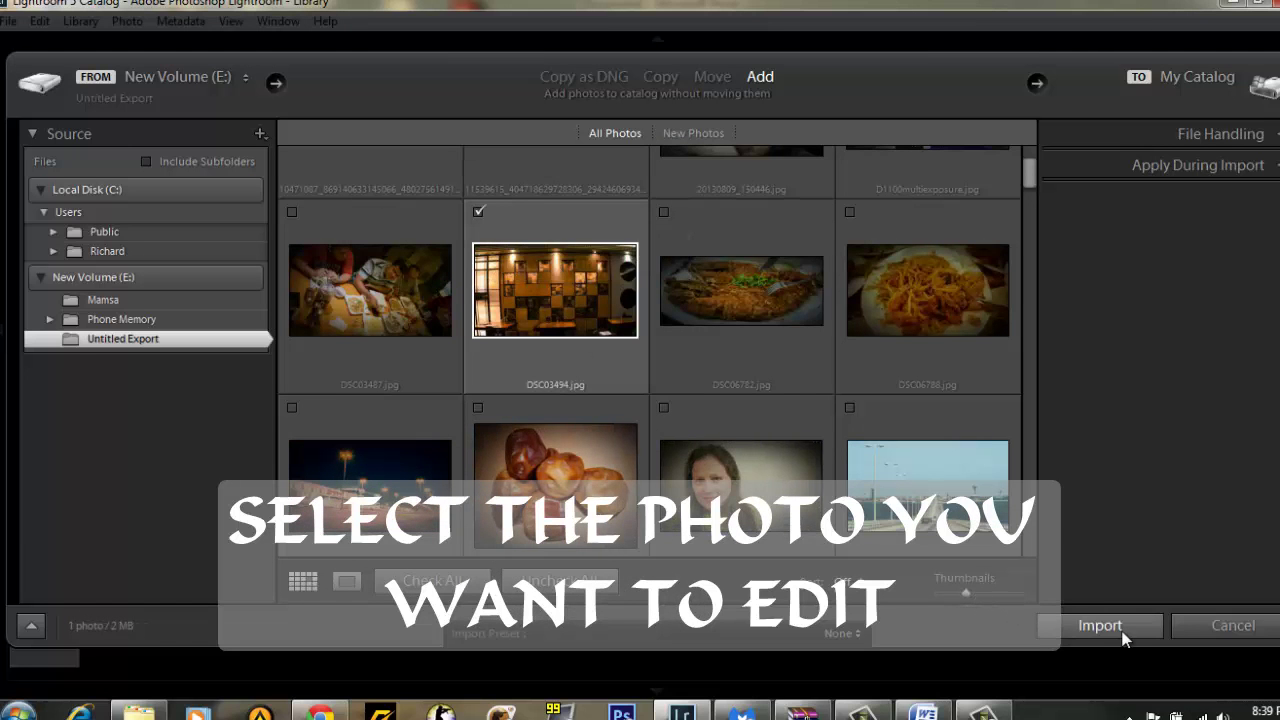
pyautogui.click(1080, 625)
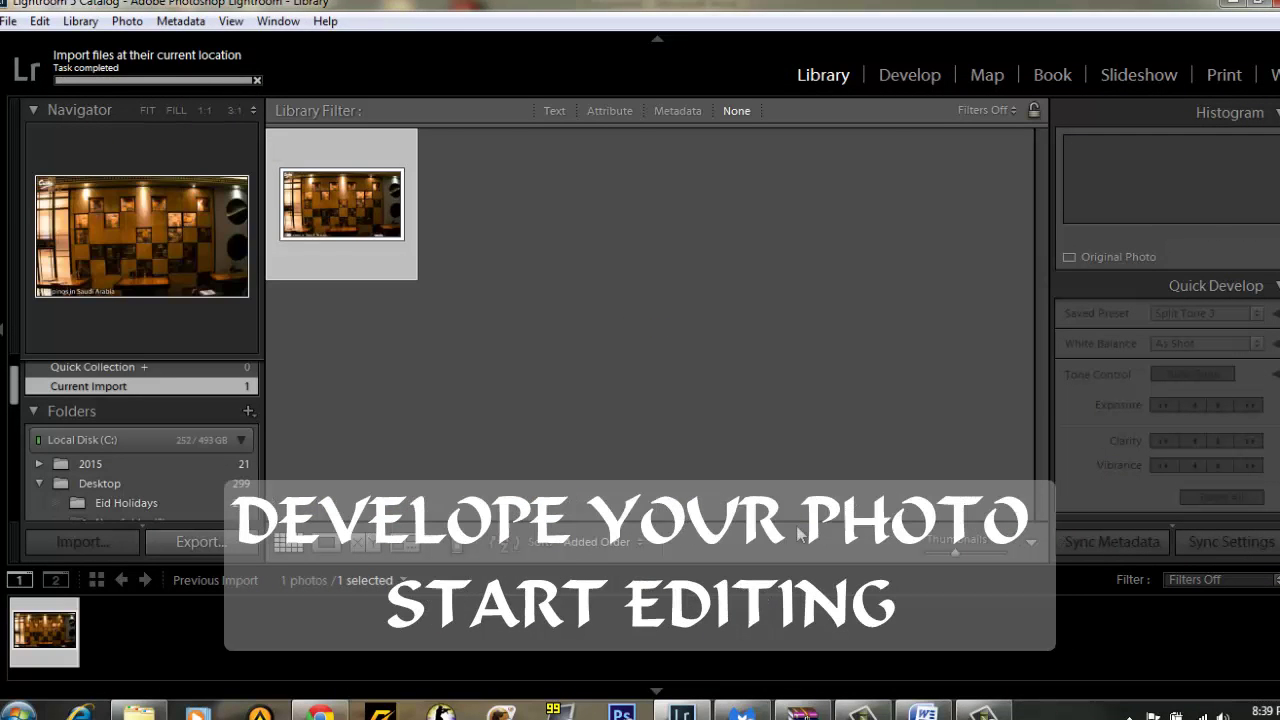
# - Open DSC03494.jpg enlarged and switch it into the Develop module
pyautogui.doubleClick(362, 210)
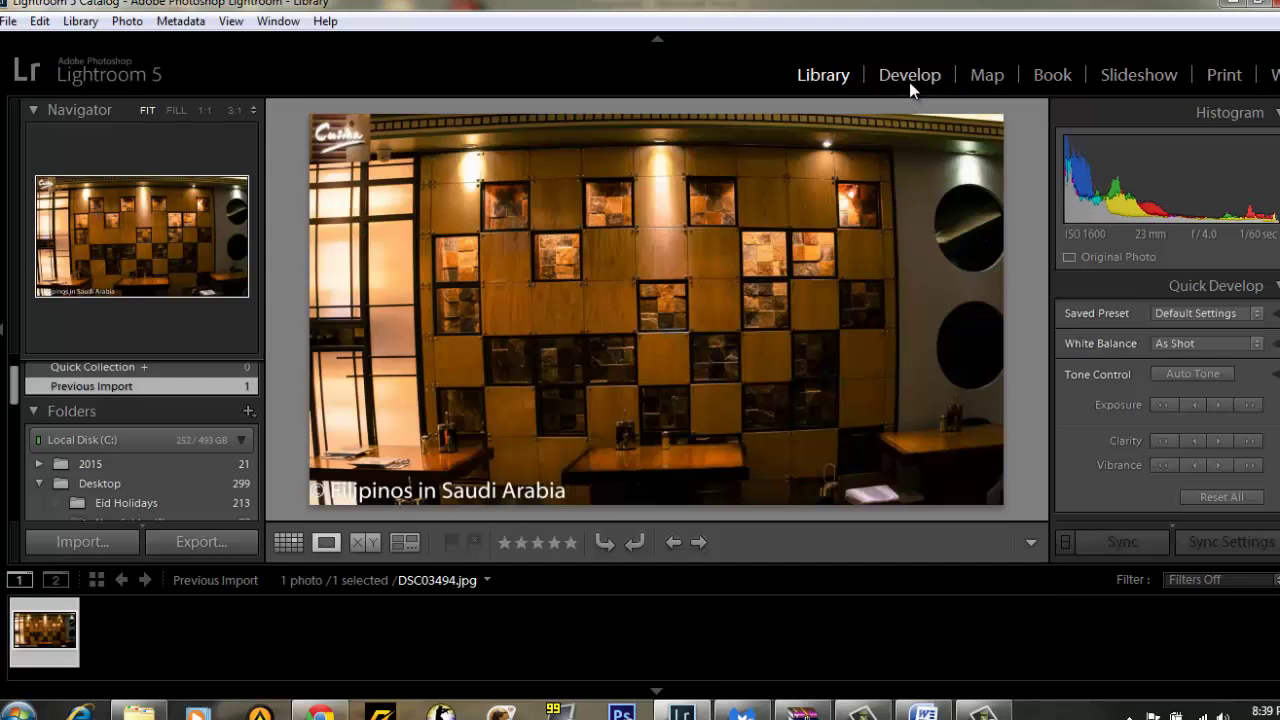
pyautogui.click(910, 80)
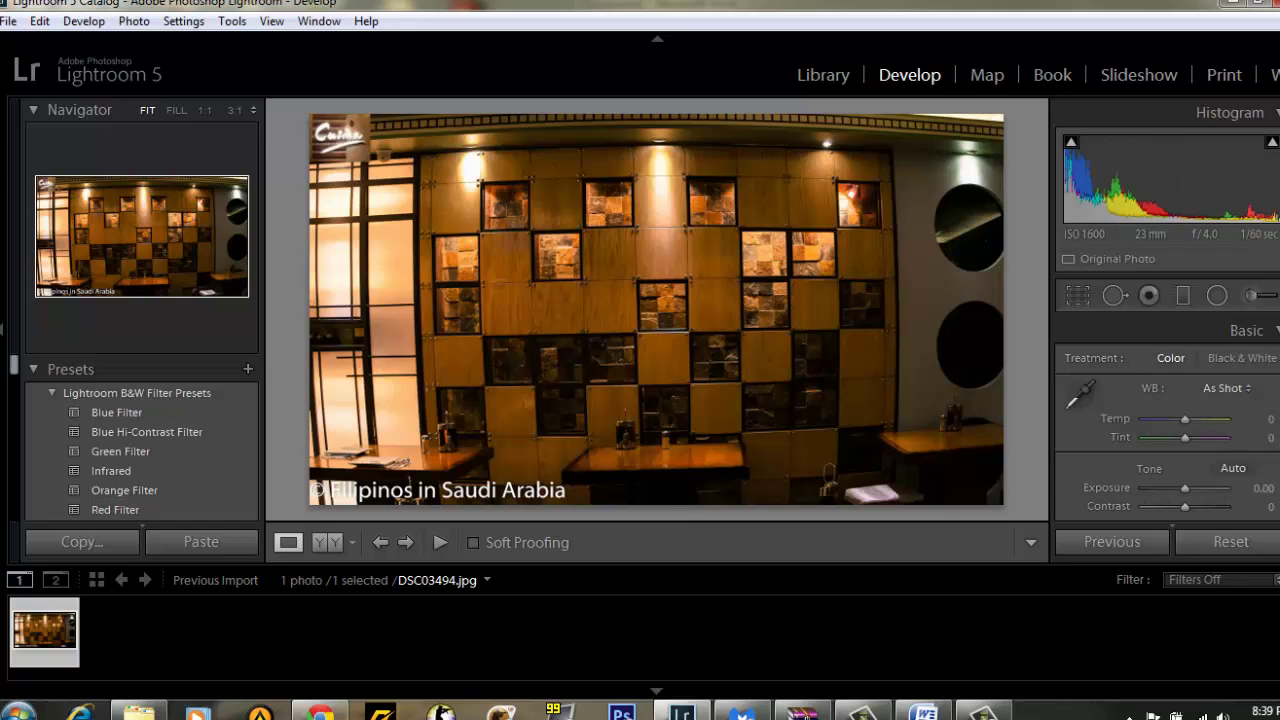
# - Set Lens Corrections Manual Distortion to +33 with Constrain Crop enabled
pyautogui.scroll(-3, 1165, 420)
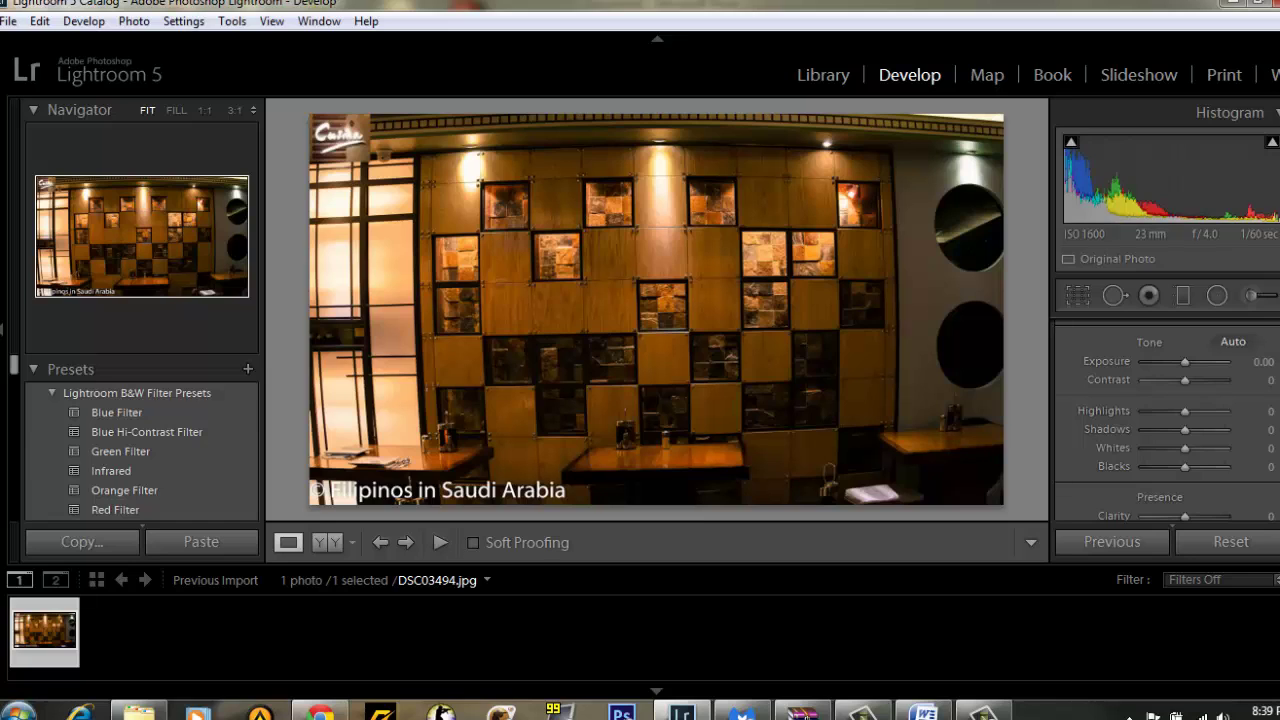
pyautogui.scroll(-2, 1165, 420)
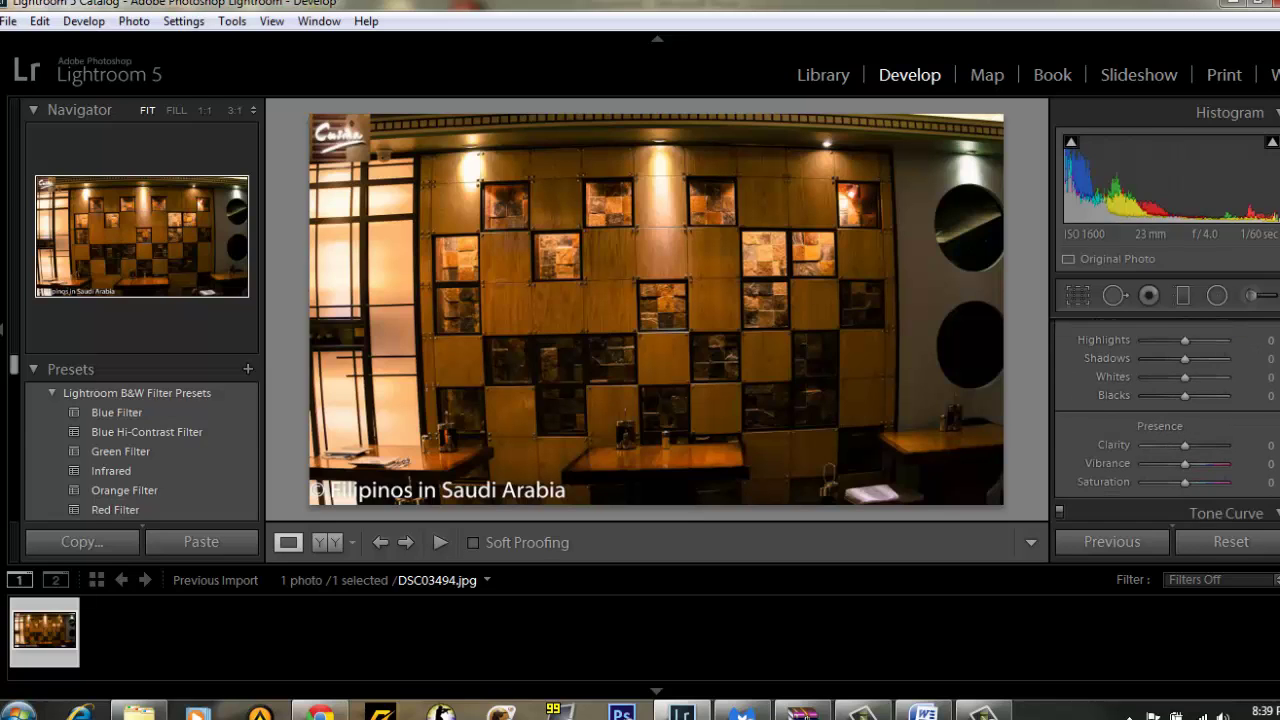
pyautogui.scroll(-2, 1165, 420)
pyautogui.scroll(-2, 1165, 420)
pyautogui.scroll(2, 1165, 420)
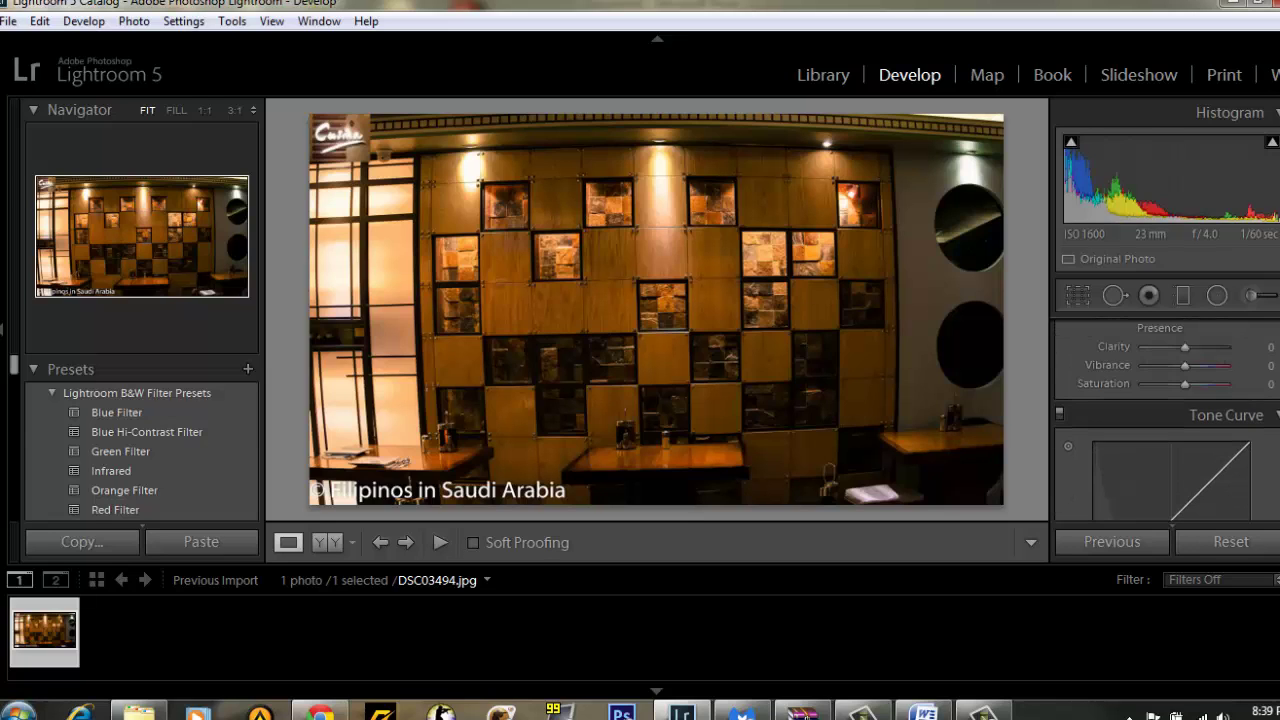
pyautogui.scroll(-2, 1165, 420)
pyautogui.scroll(-1, 1165, 420)
pyautogui.scroll(-1, 1165, 420)
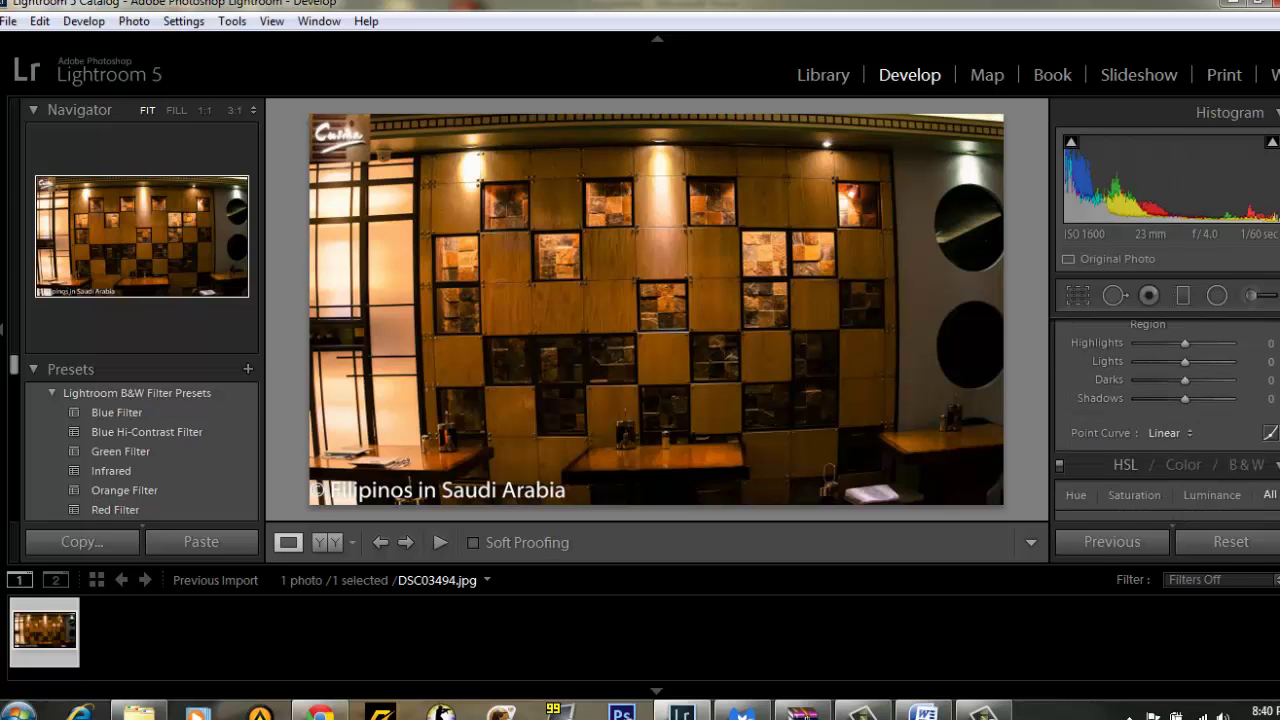
pyautogui.scroll(-1, 1165, 420)
pyautogui.scroll(1, 1165, 420)
pyautogui.scroll(2, 1165, 420)
pyautogui.scroll(-2, 1165, 420)
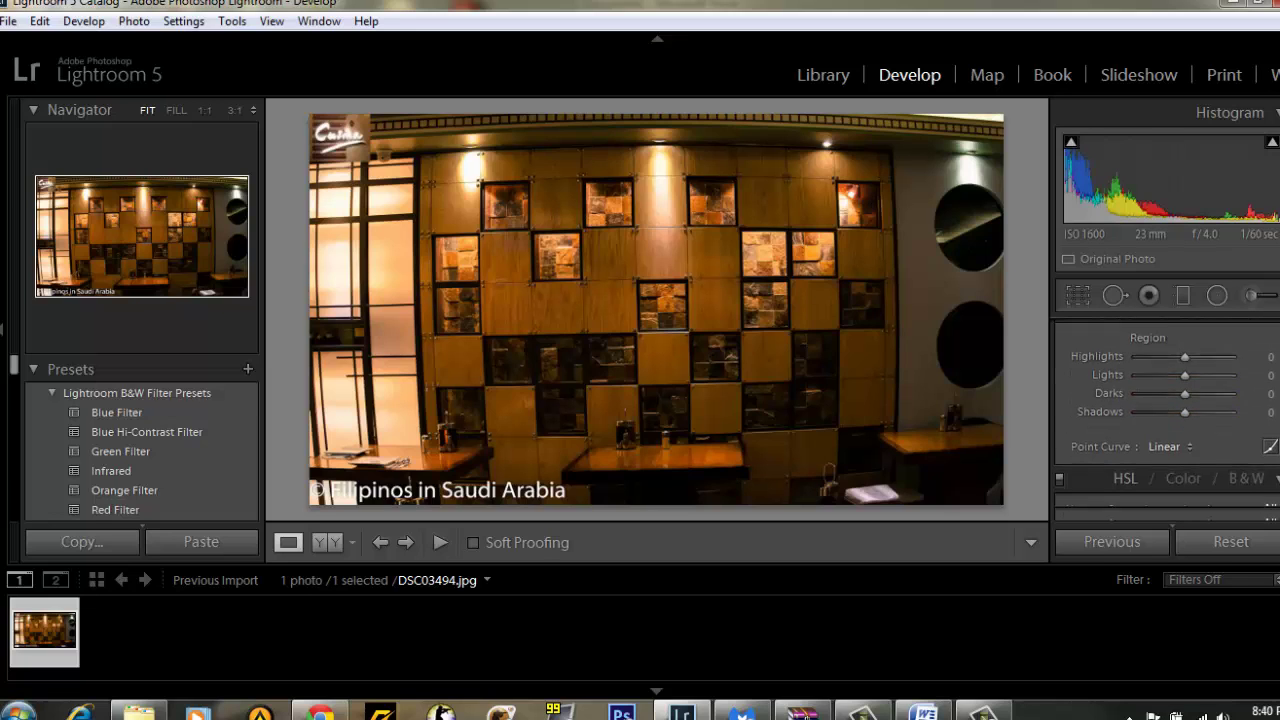
pyautogui.scroll(-1, 1165, 420)
pyautogui.scroll(-2, 1165, 420)
pyautogui.scroll(-3, 1165, 420)
pyautogui.scroll(-3, 1165, 420)
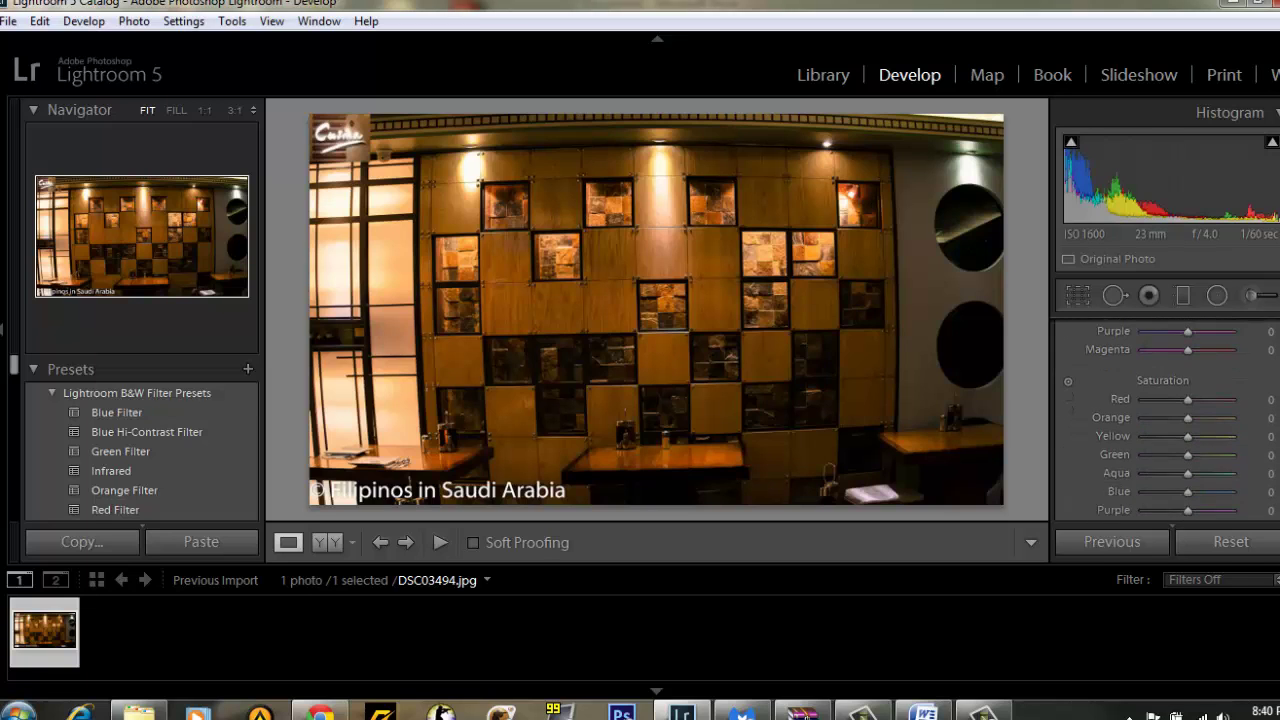
pyautogui.scroll(-2, 1165, 420)
pyautogui.scroll(-3, 1165, 420)
pyautogui.scroll(-3, 1165, 420)
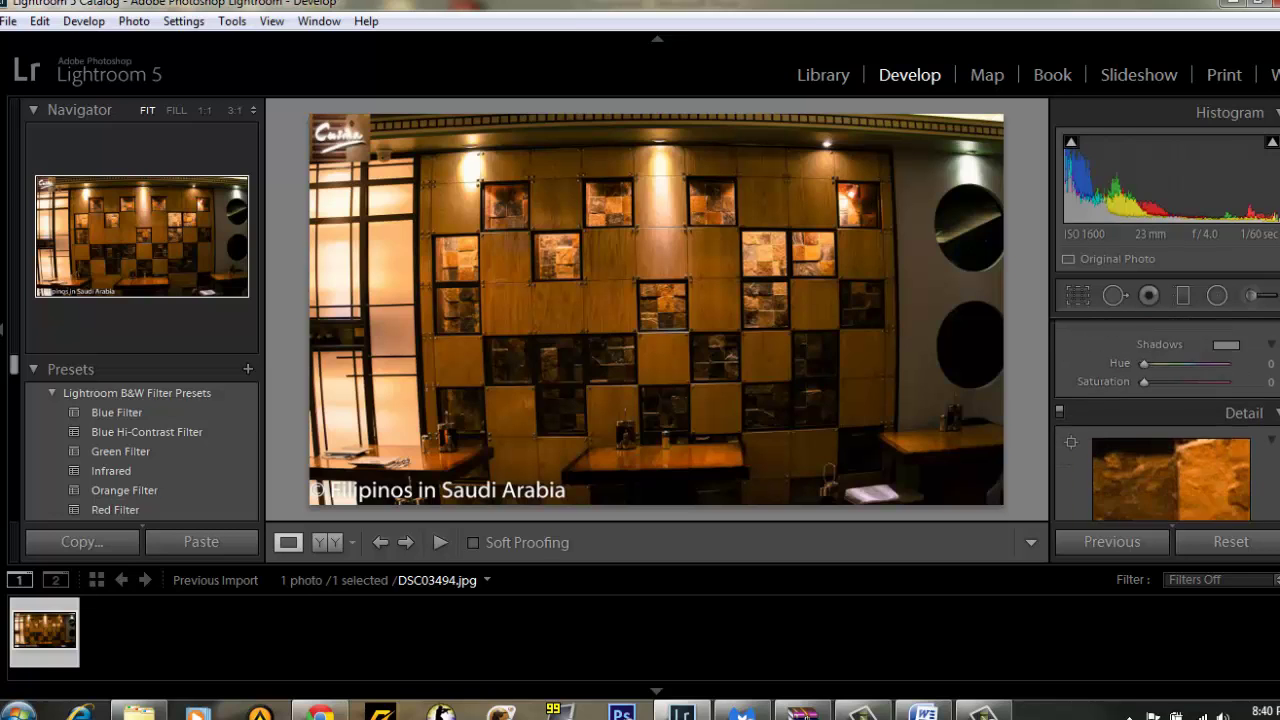
pyautogui.scroll(-2, 1165, 420)
pyautogui.scroll(-3, 1165, 420)
pyautogui.scroll(-3, 1165, 420)
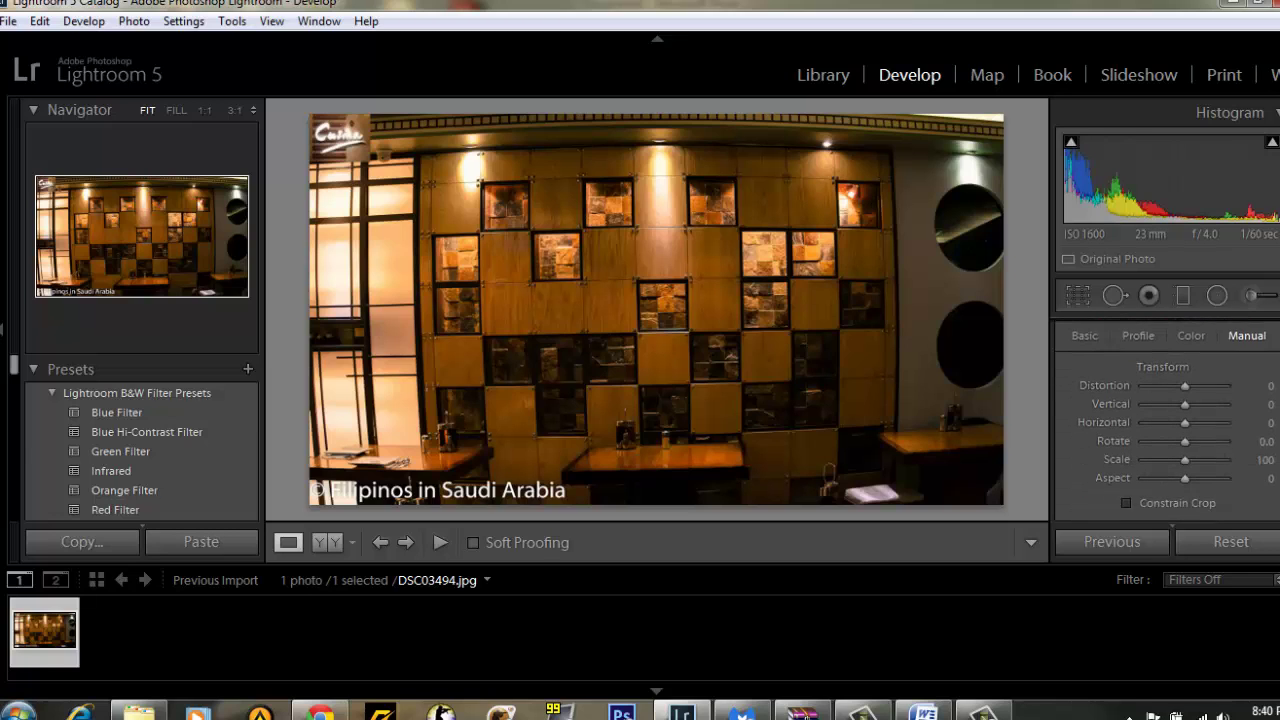
pyautogui.scroll(-1, 1165, 420)
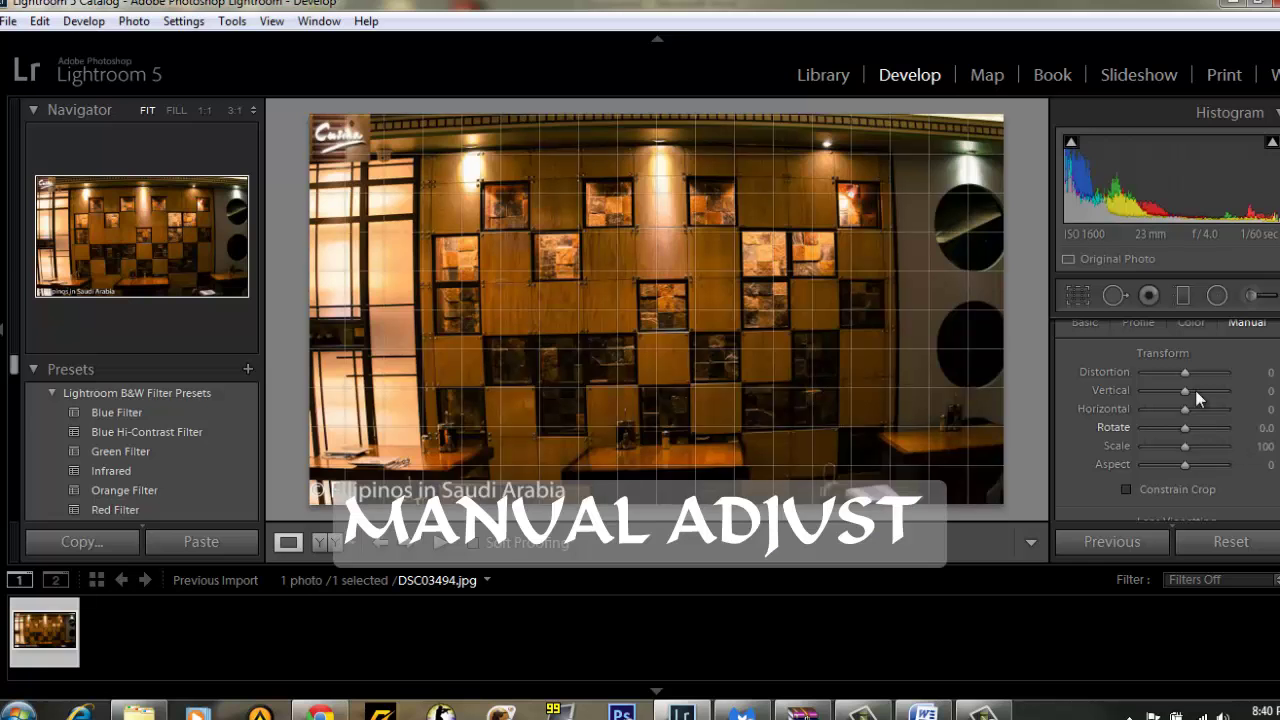
pyautogui.moveTo(1185, 372); pyautogui.dragTo(1195, 372)
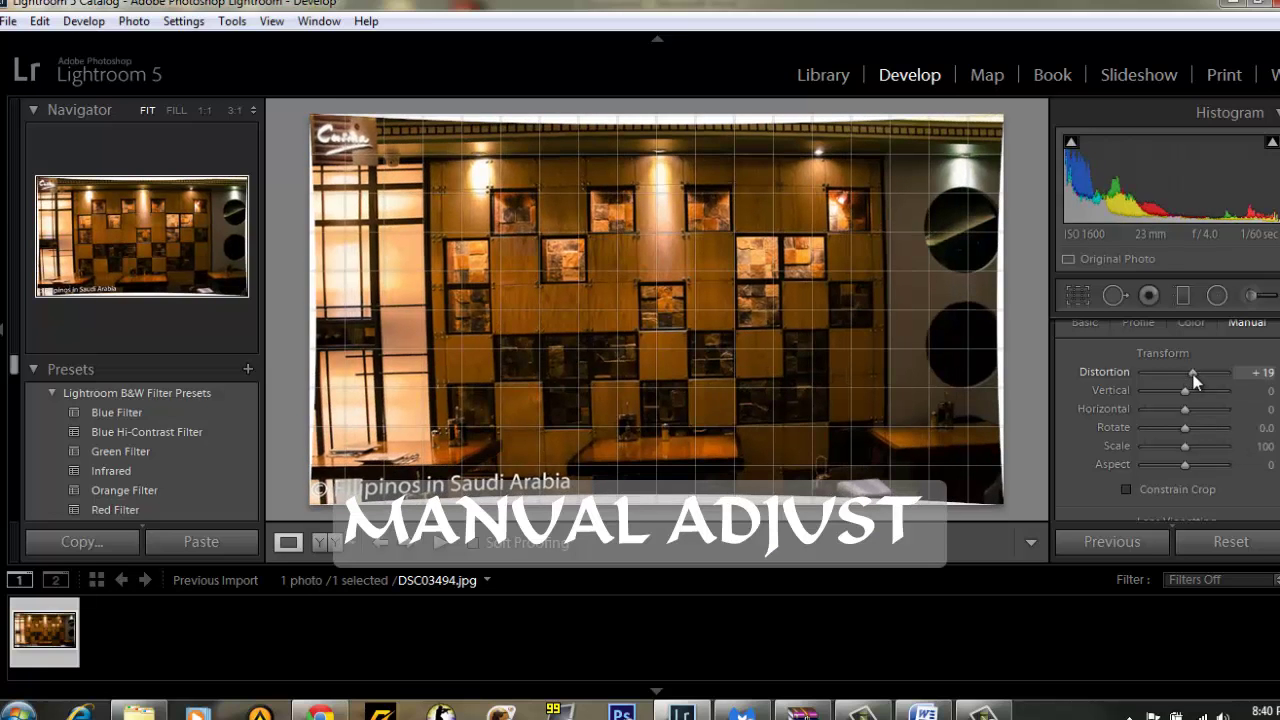
pyautogui.click(1127, 490)
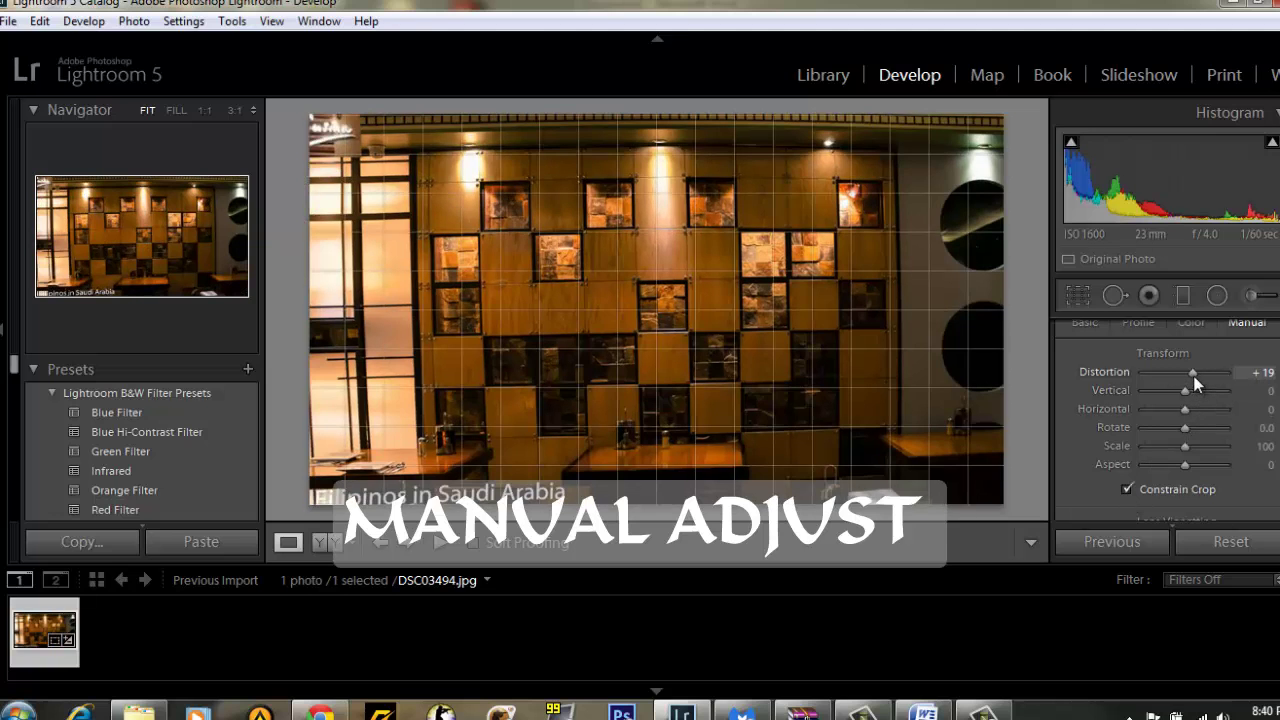
pyautogui.moveTo(1196, 375); pyautogui.dragTo(1202, 374)
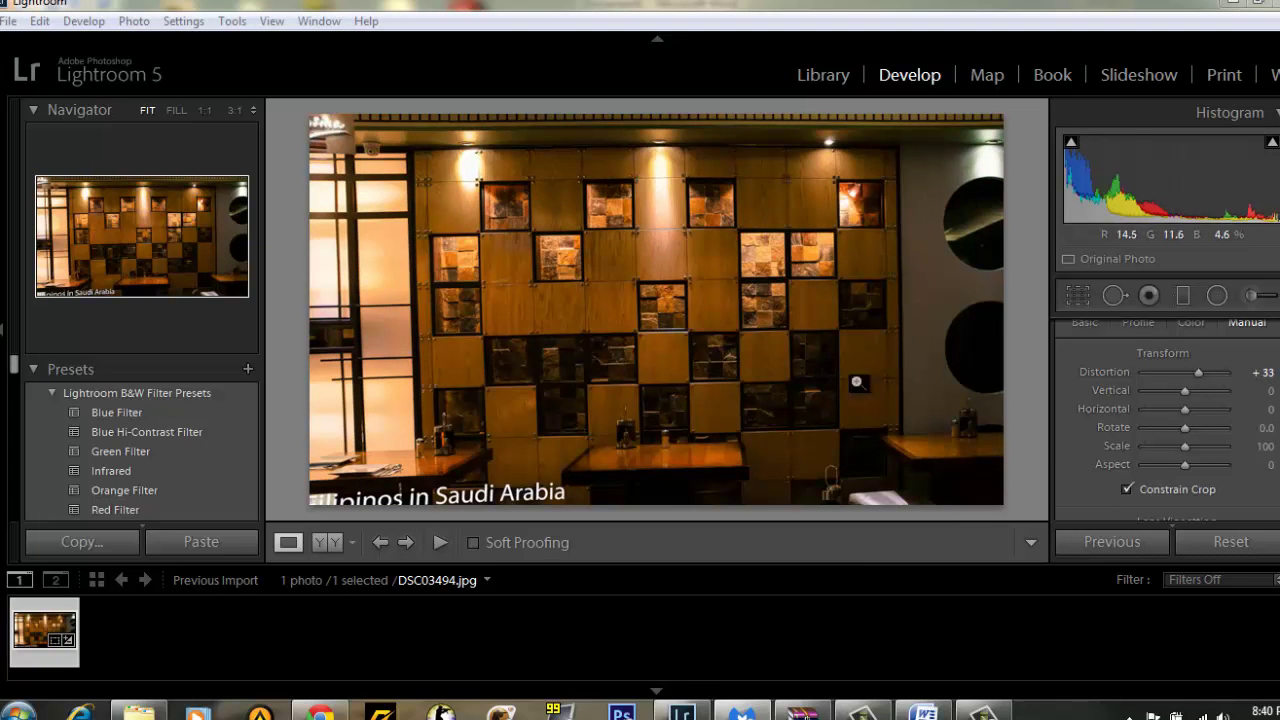
# - Add a diagonal graduated filter with Exposure 2.62, Contrast 26, Highlights 52, Shadows 26
pyautogui.click(1181, 300)
pyautogui.moveTo(966, 446)
pyautogui.mouseDown()
pyautogui.moveTo(775, 254)
pyautogui.moveTo(737, 303)
pyautogui.mouseUp()
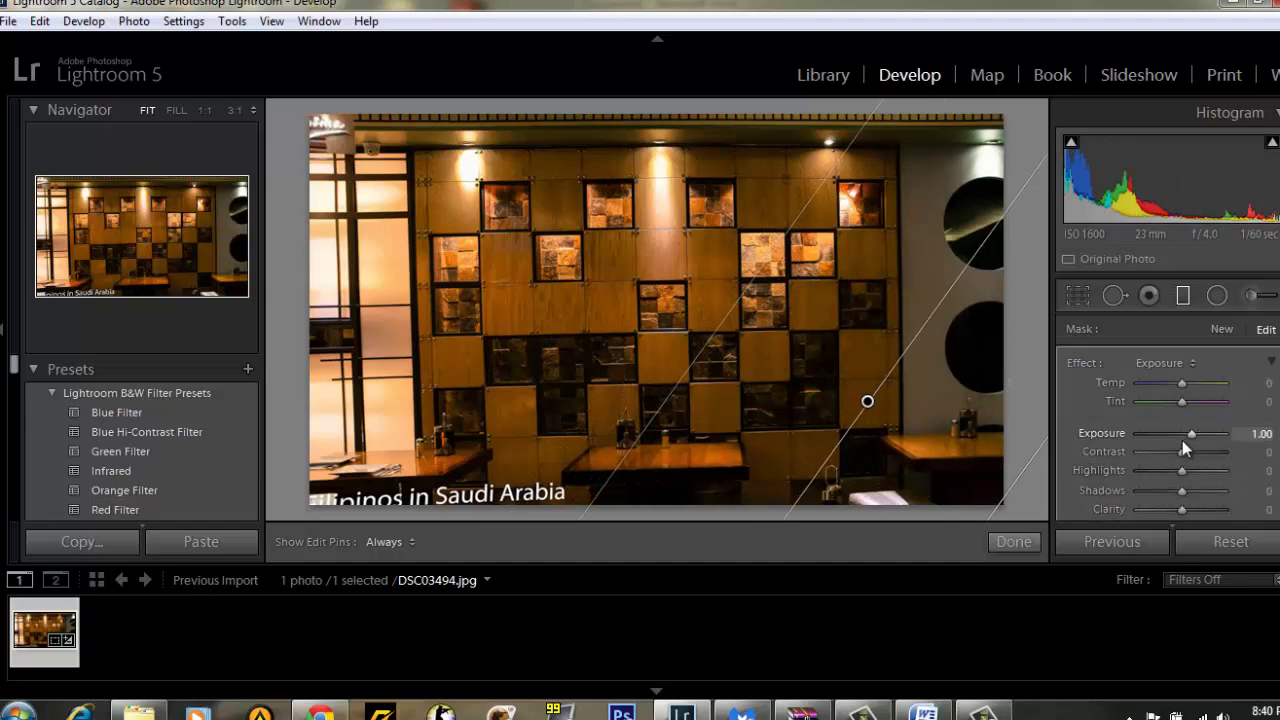
pyautogui.moveTo(1190, 436); pyautogui.dragTo(1211, 423)
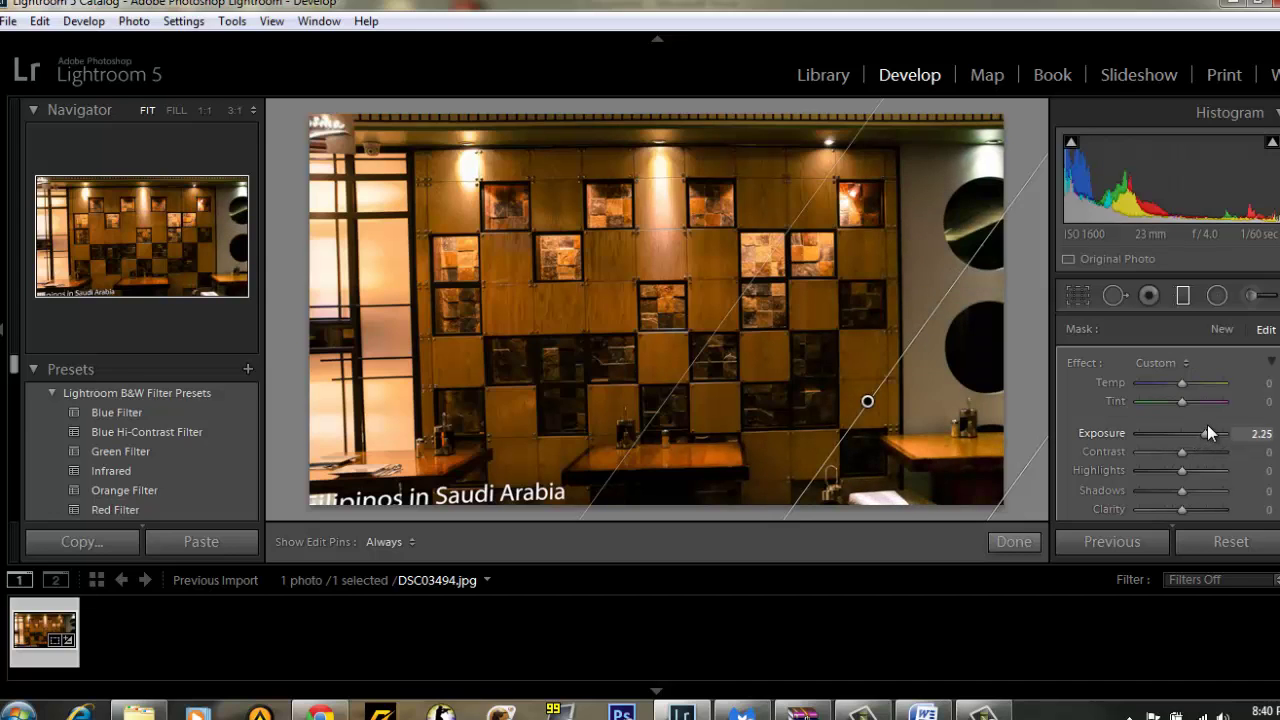
pyautogui.moveTo(1187, 454); pyautogui.dragTo(1199, 490)
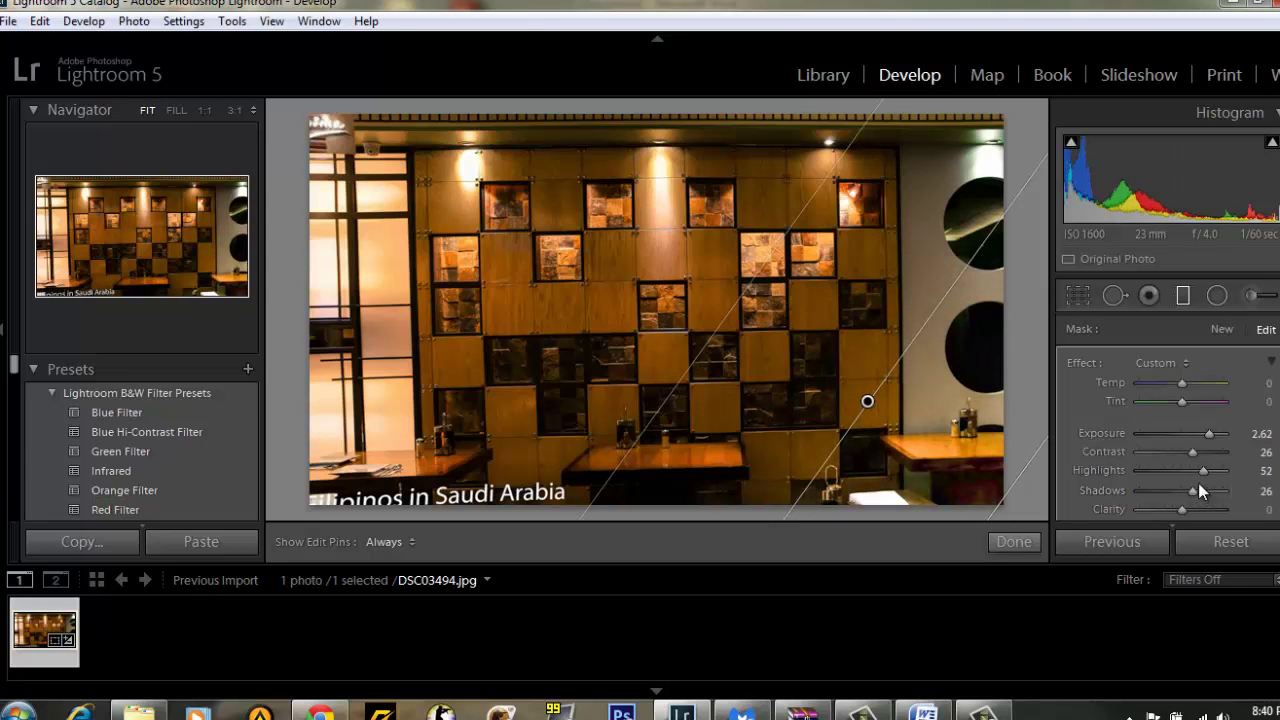
pyautogui.click(1184, 297)
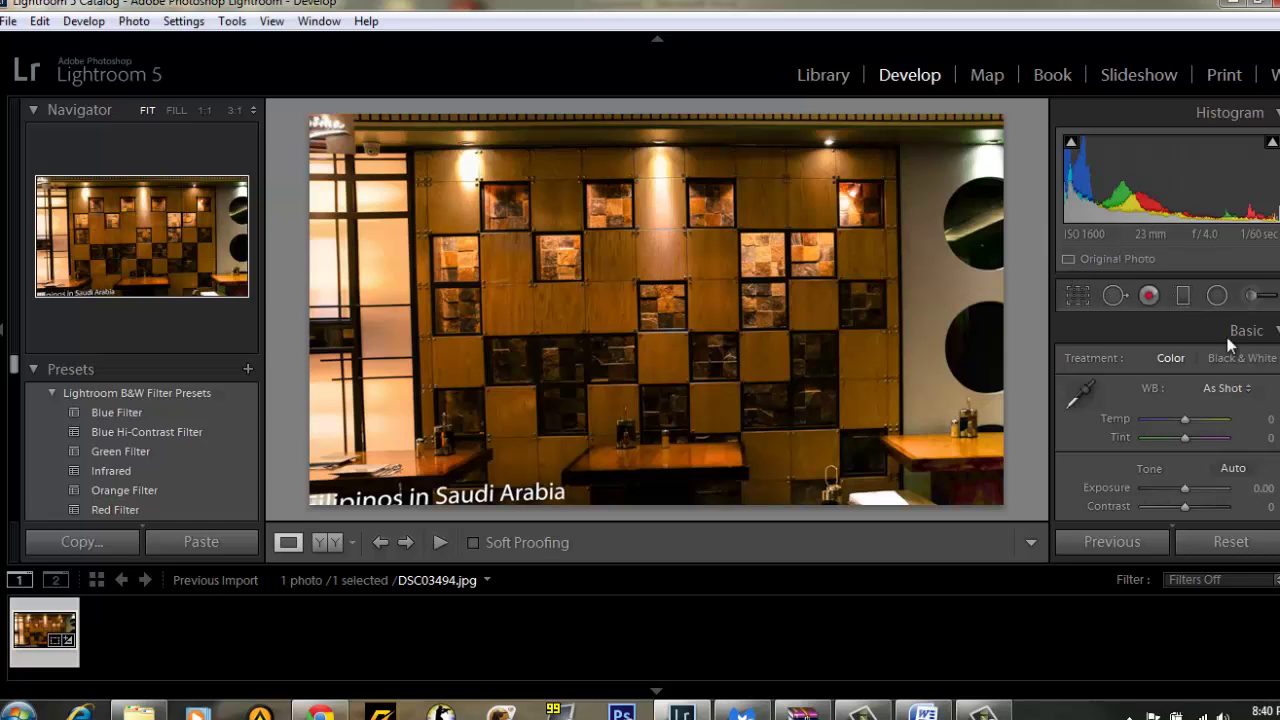
# - Set the Manual Transform to Distortion +38, Vertical +48 and Horizontal +2
pyautogui.scroll(-3, 1165, 420)
pyautogui.scroll(-3, 1165, 420)
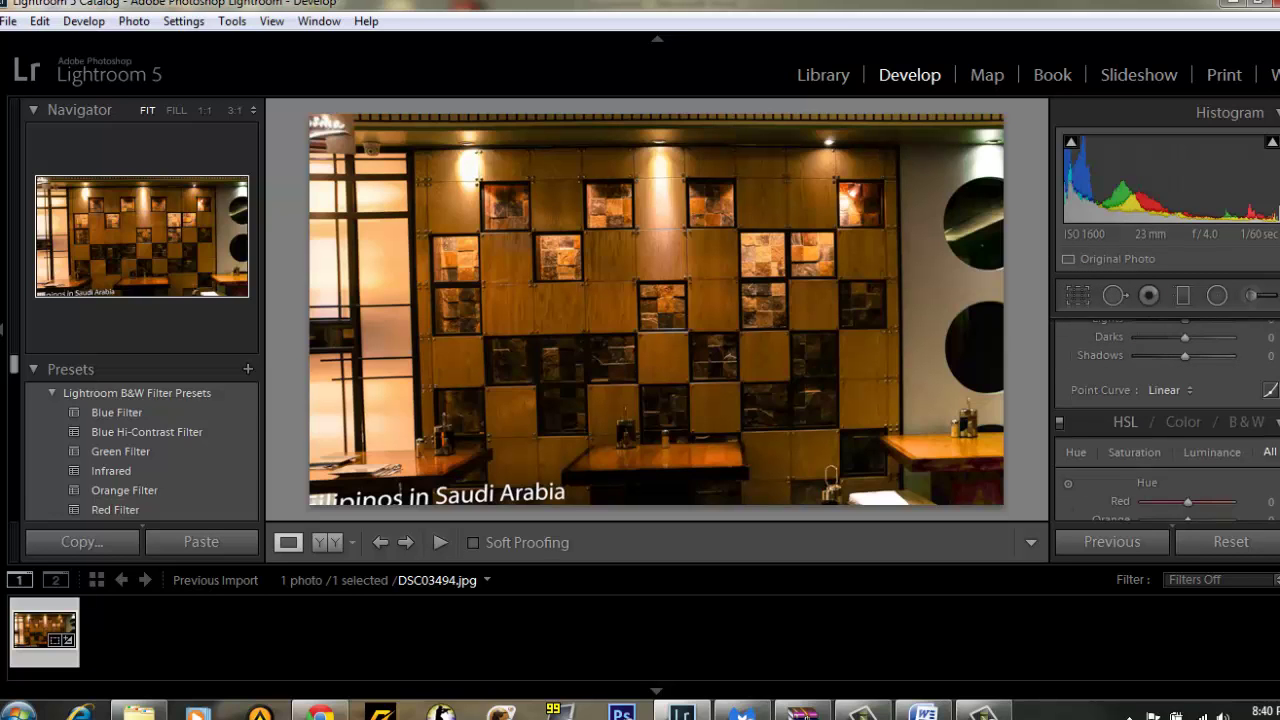
pyautogui.scroll(-3, 1165, 420)
pyautogui.scroll(-3, 1165, 420)
pyautogui.scroll(-3, 1165, 420)
pyautogui.scroll(-3, 1165, 420)
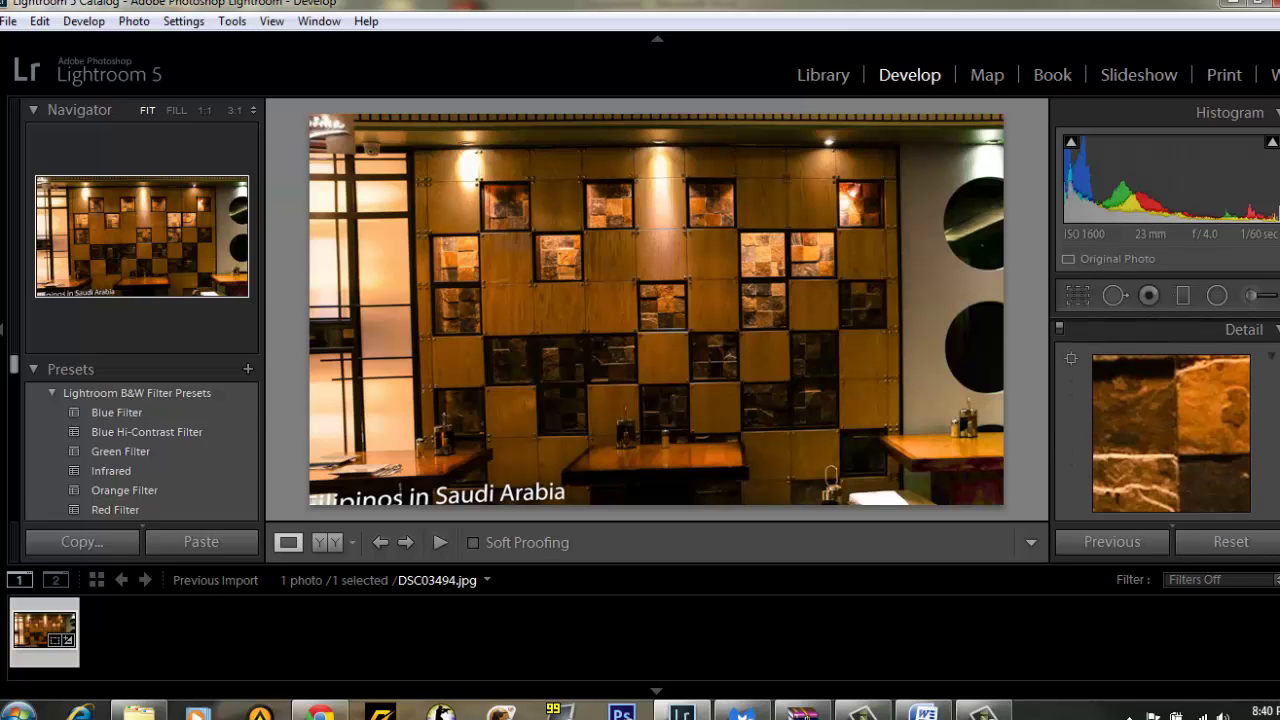
pyautogui.scroll(-3, 1165, 420)
pyautogui.scroll(-2, 1165, 420)
pyautogui.scroll(-1, 1165, 420)
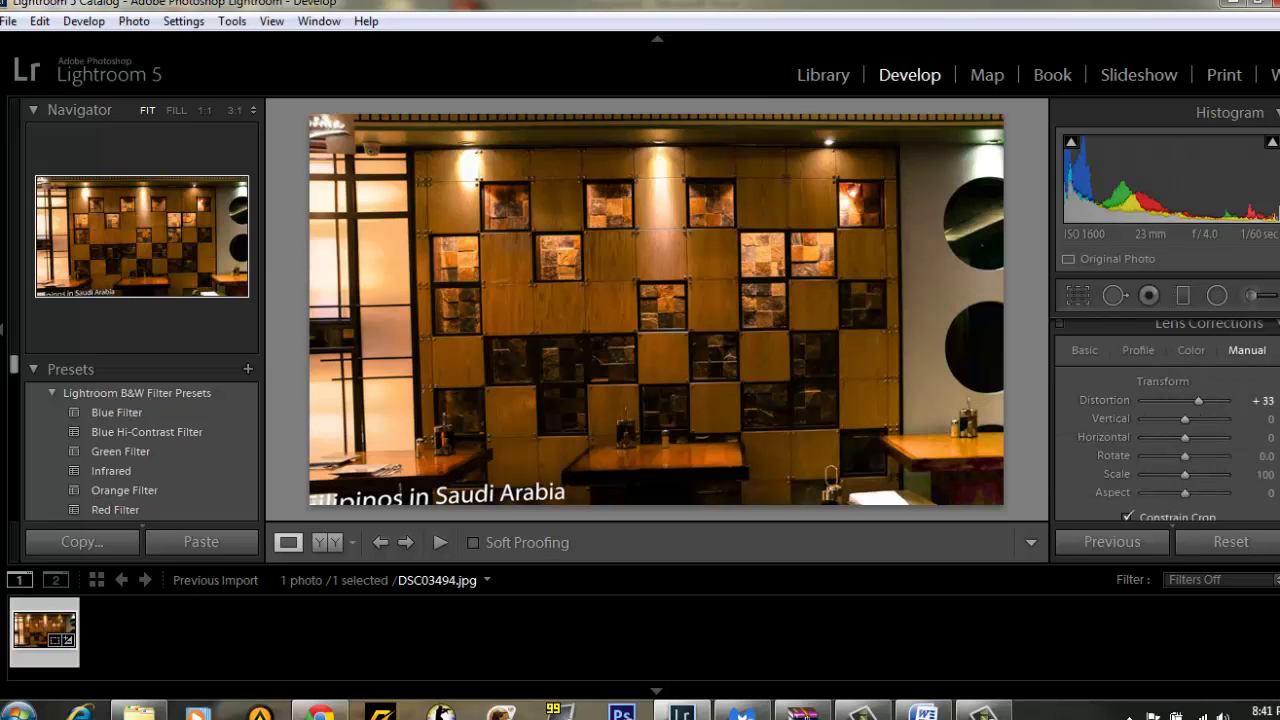
pyautogui.click(1199, 401)
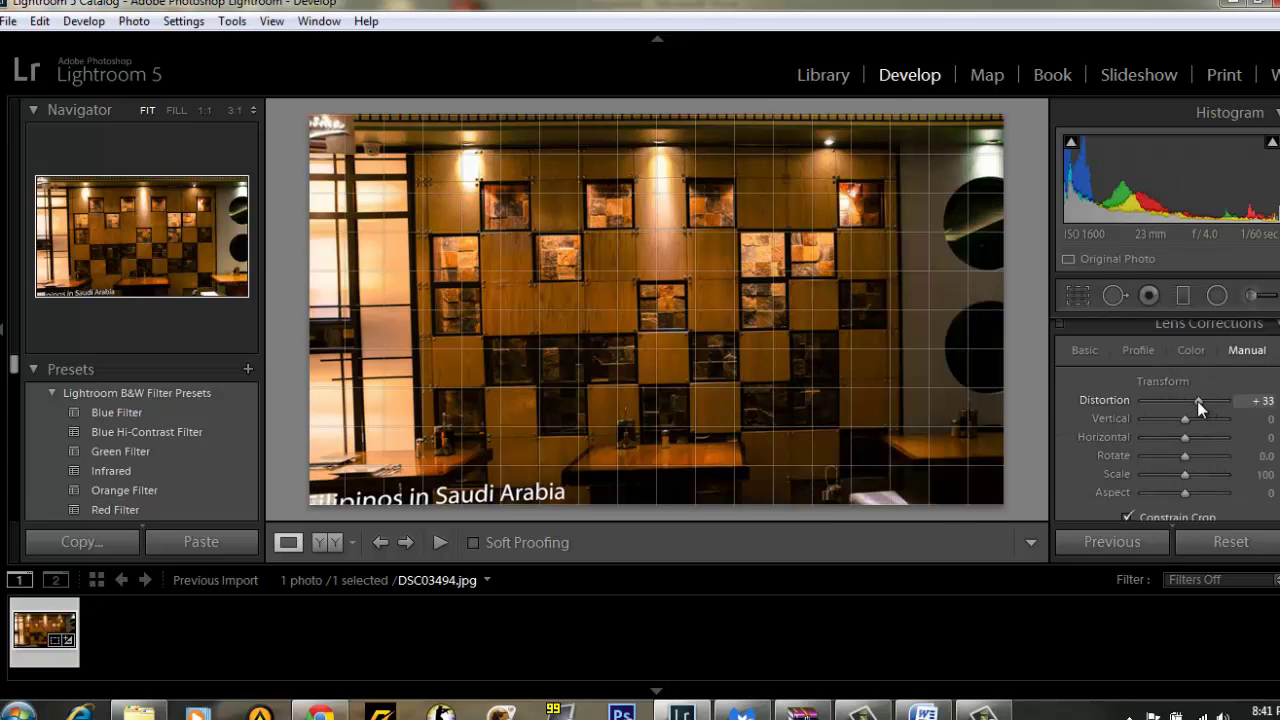
pyautogui.moveTo(1197, 401); pyautogui.dragTo(1201, 402)
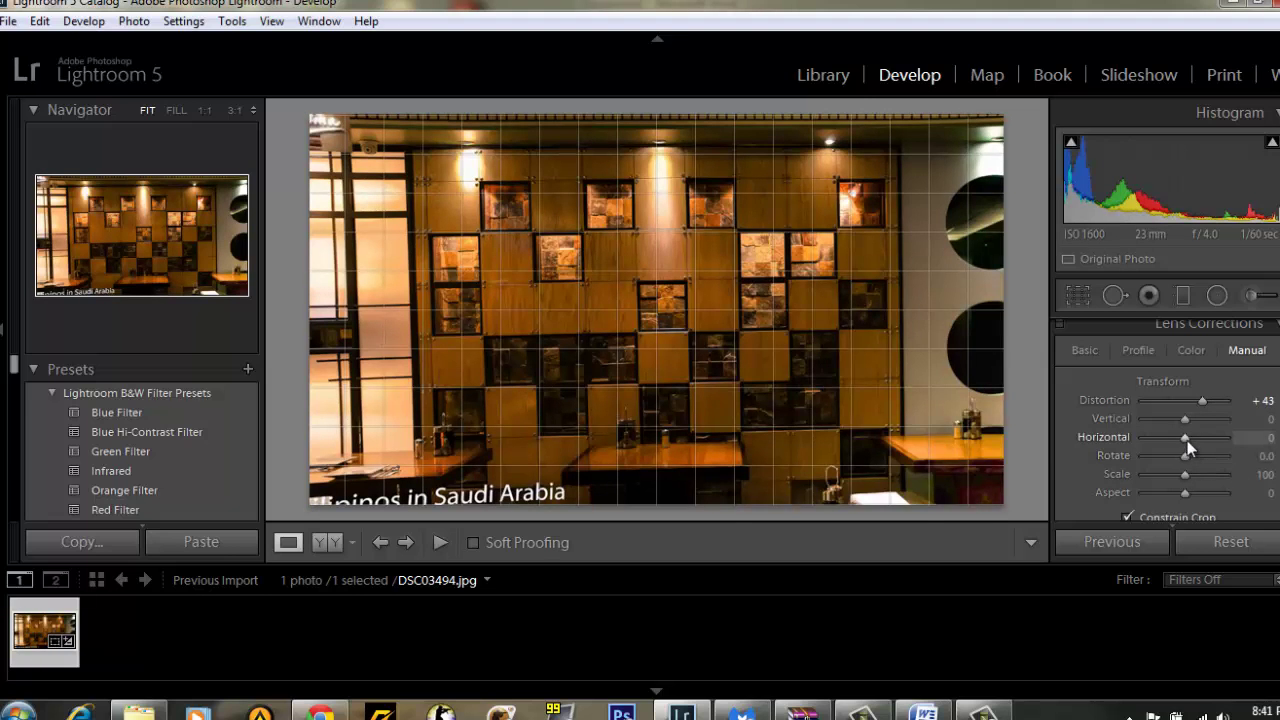
pyautogui.moveTo(1187, 440); pyautogui.dragTo(1186, 445)
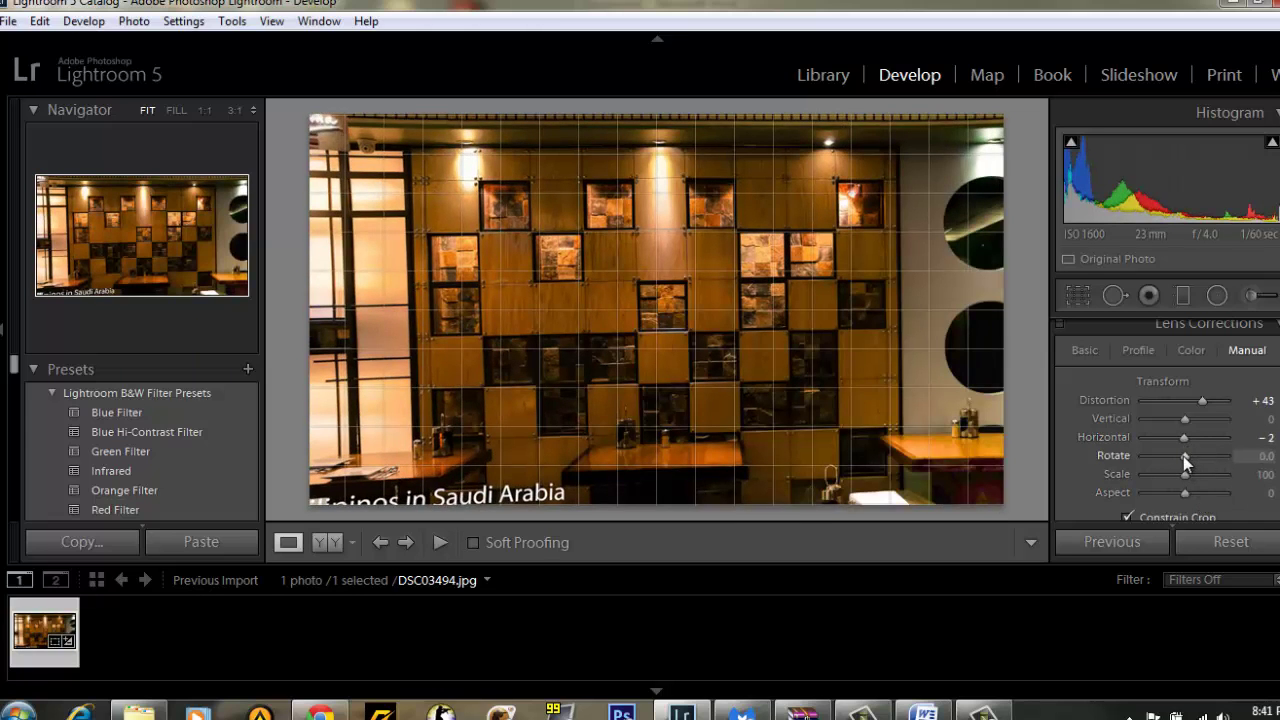
pyautogui.moveTo(1200, 405); pyautogui.dragTo(1200, 406)
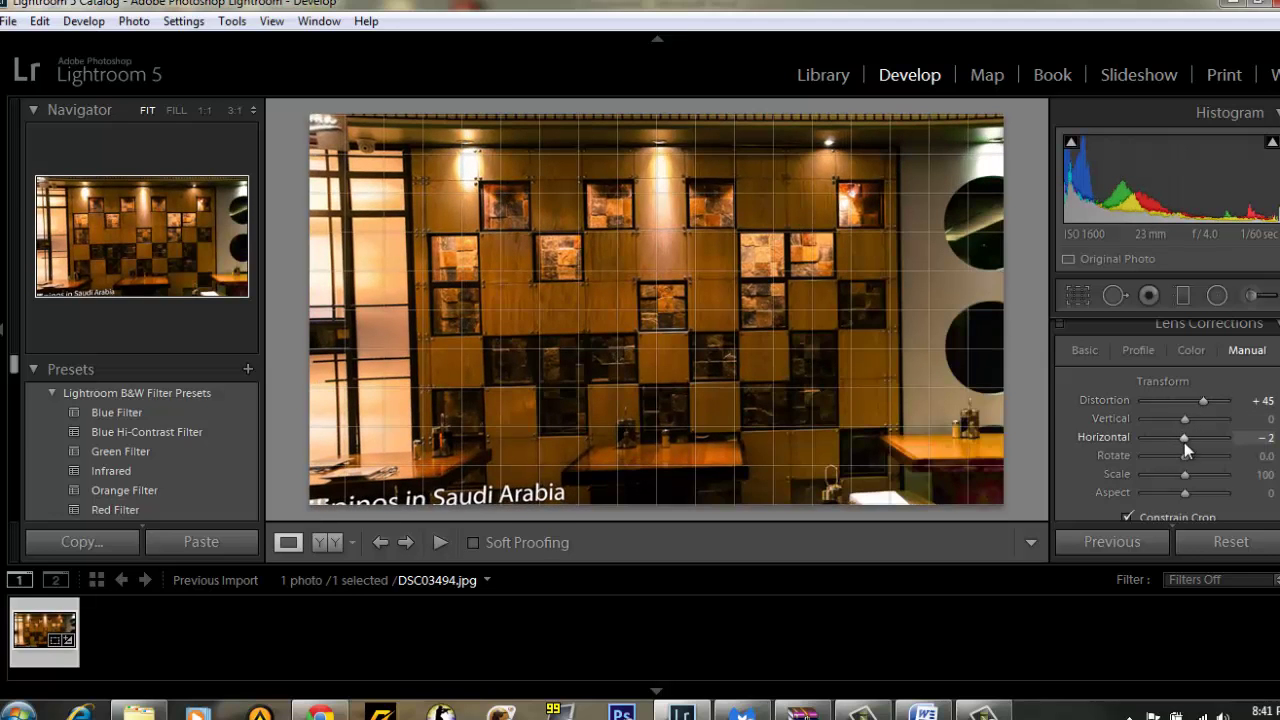
pyautogui.moveTo(1183, 437); pyautogui.dragTo(1197, 418)
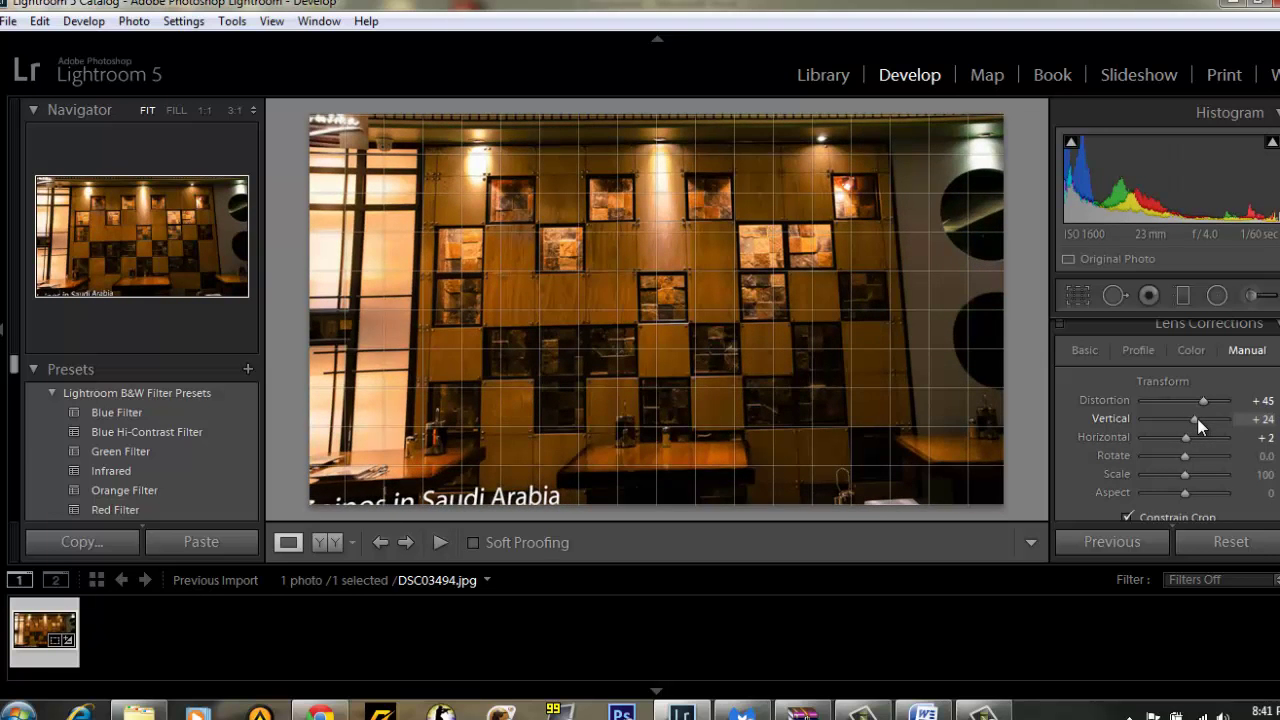
pyautogui.moveTo(1197, 418); pyautogui.dragTo(1205, 417)
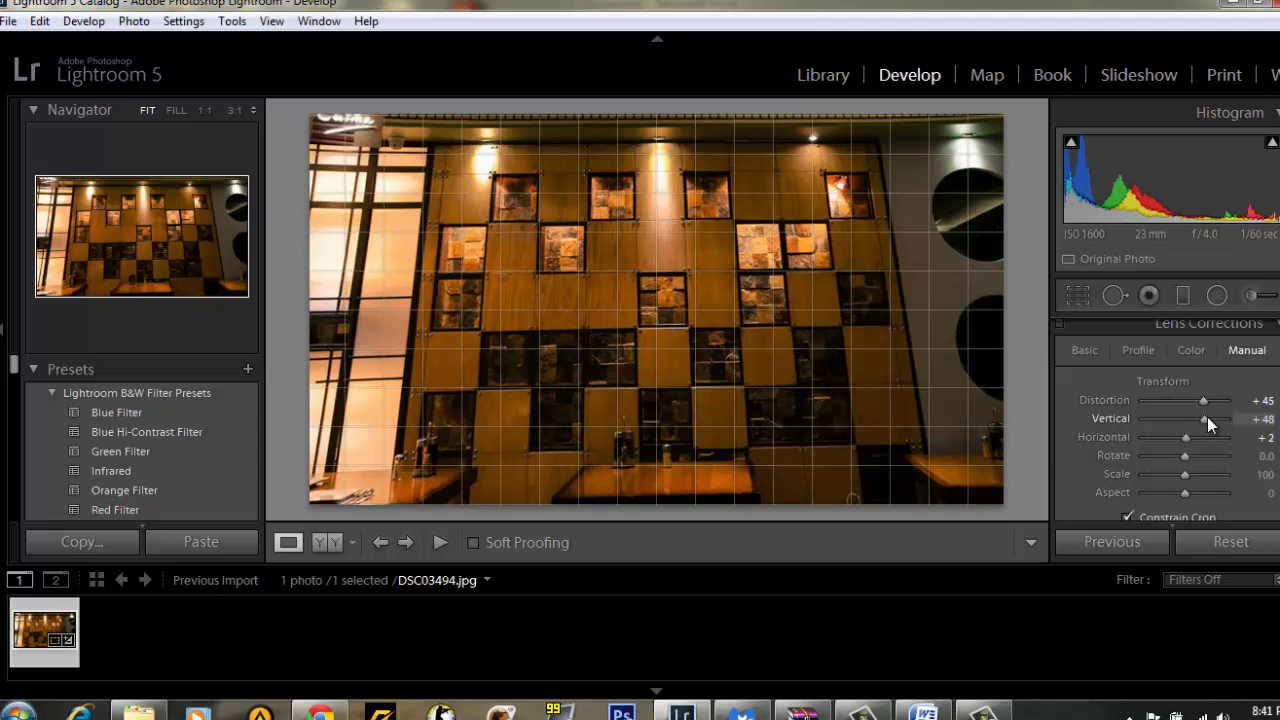
pyautogui.moveTo(1203, 400); pyautogui.dragTo(1200, 400)
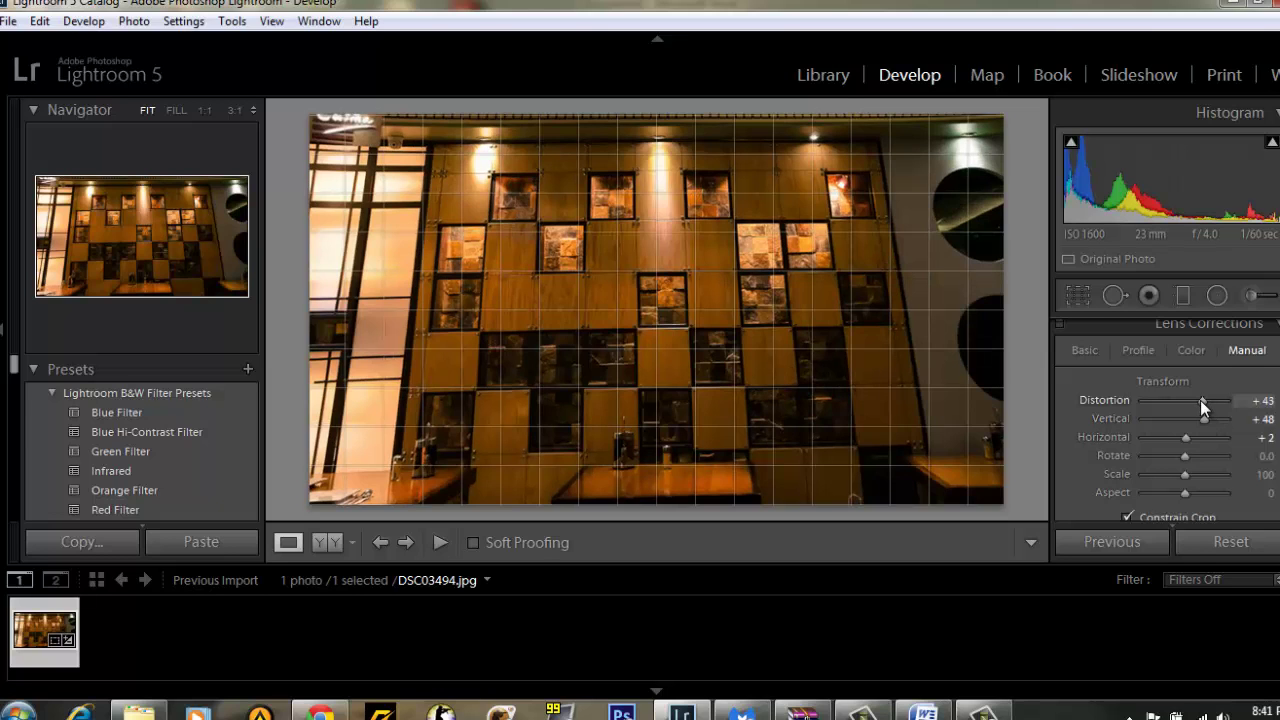
pyautogui.moveTo(1200, 400); pyautogui.dragTo(1198, 401)
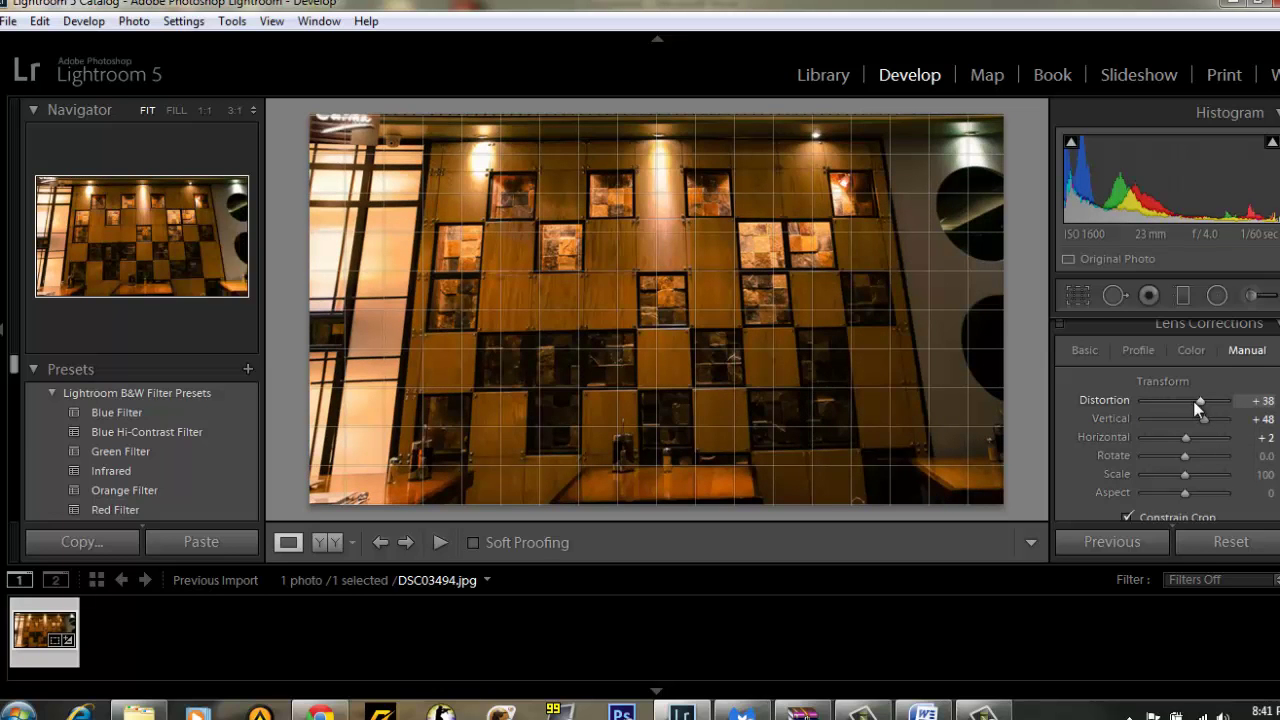
# - Crop tightly around the checkered wall with a slight straightening rotation
pyautogui.click(1075, 297)
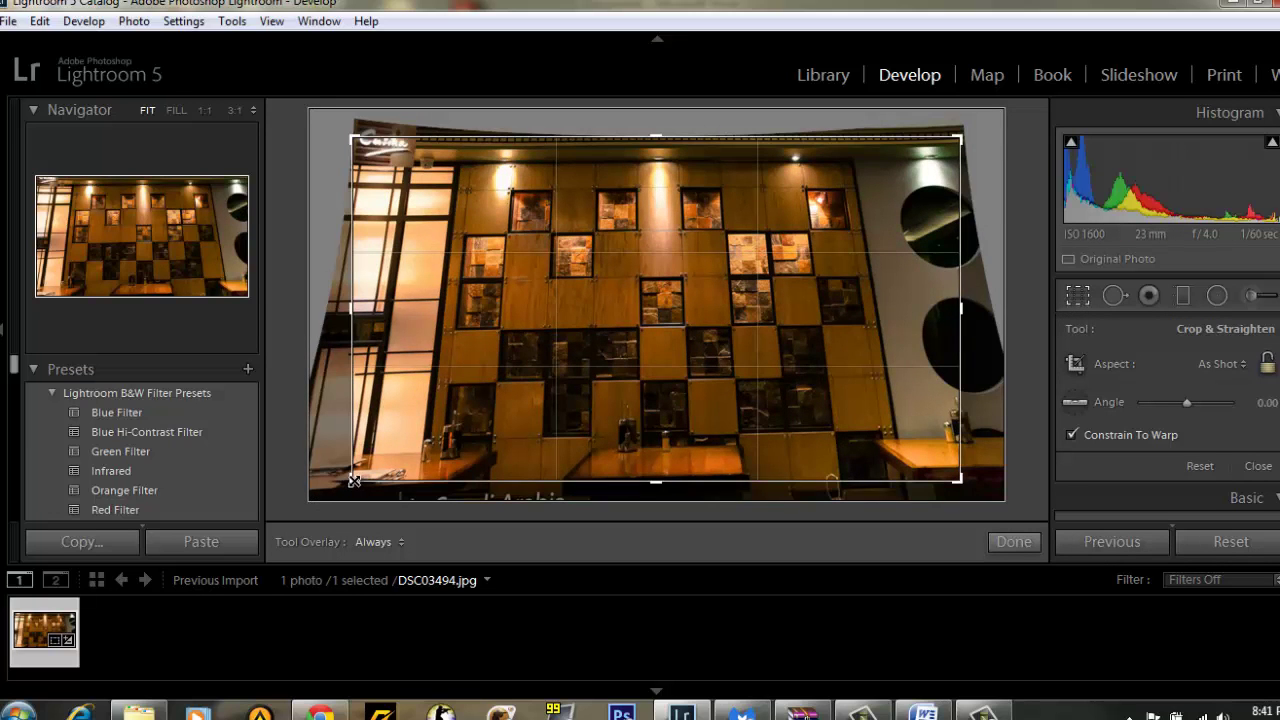
pyautogui.moveTo(354, 481); pyautogui.dragTo(401, 453)
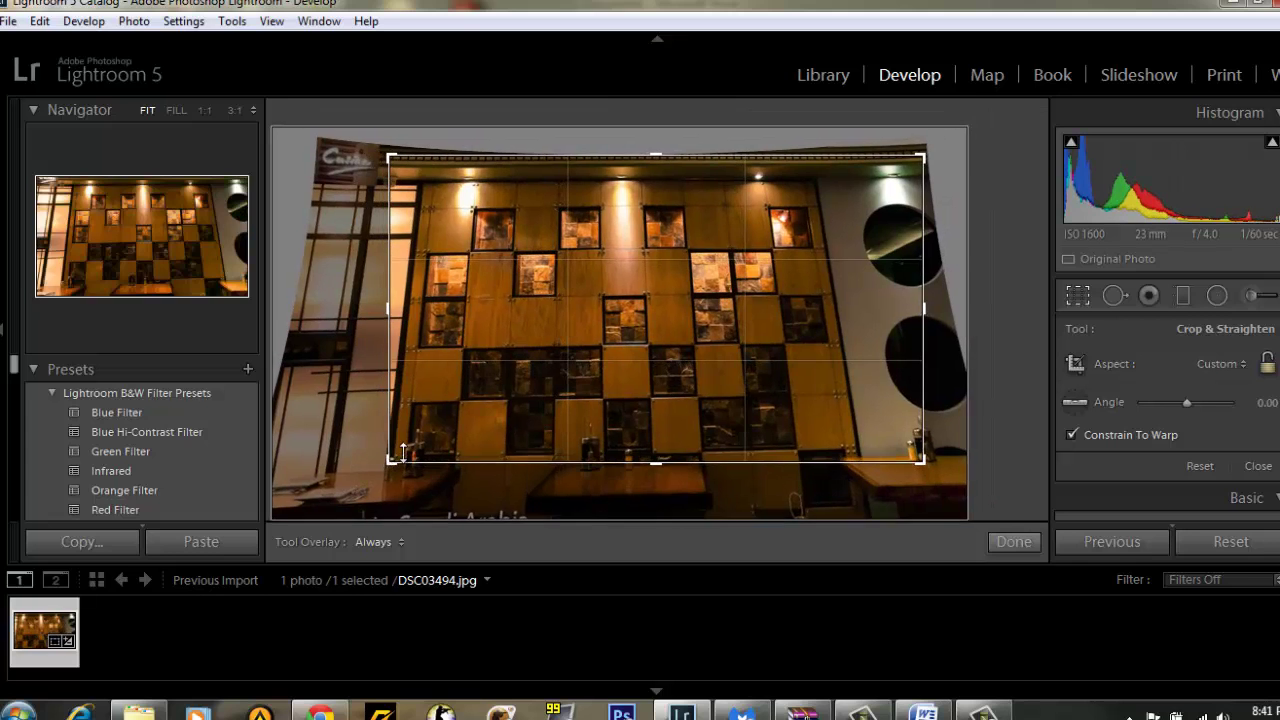
pyautogui.moveTo(922, 158); pyautogui.dragTo(886, 178)
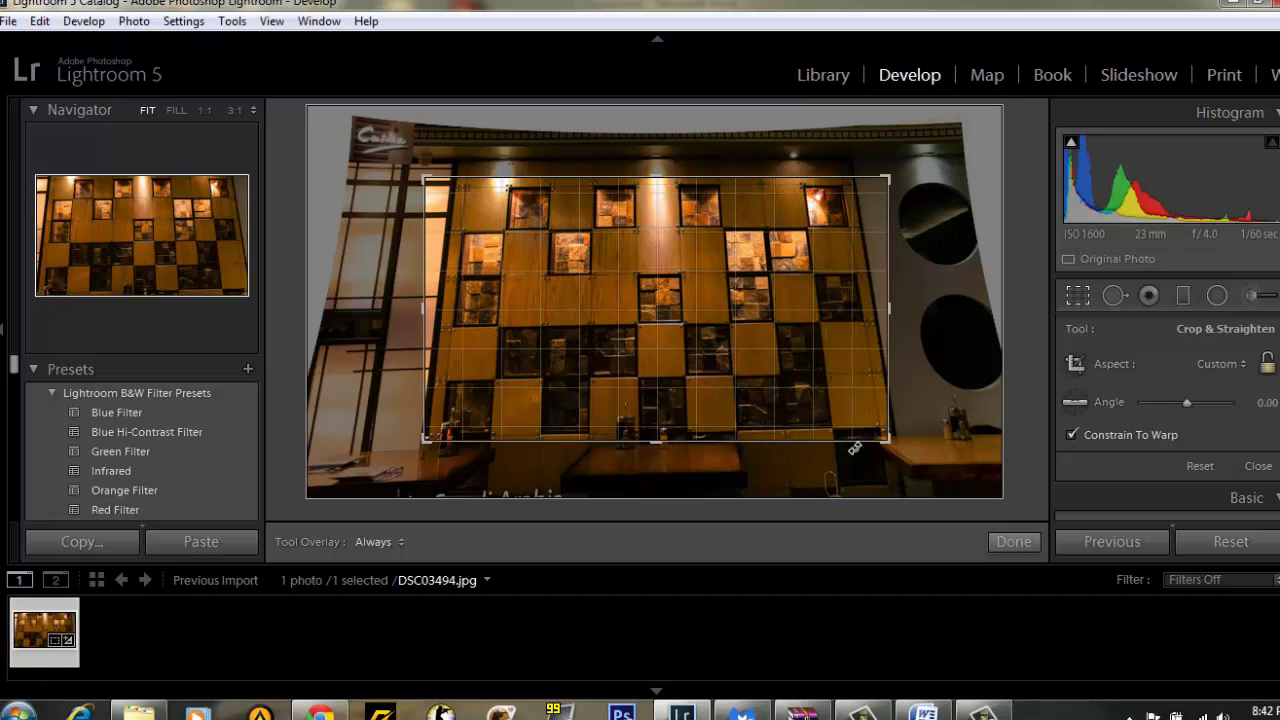
pyautogui.moveTo(855, 448); pyautogui.dragTo(851, 449)
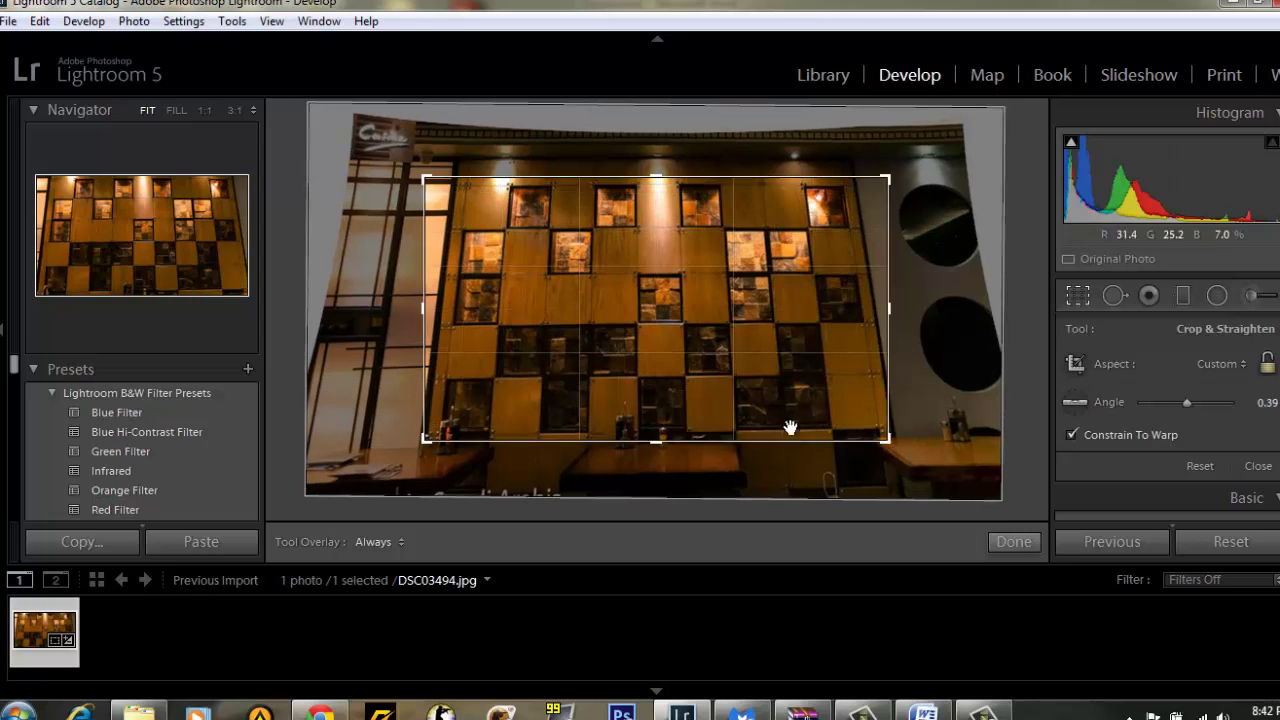
pyautogui.moveTo(771, 417); pyautogui.dragTo(775, 418)
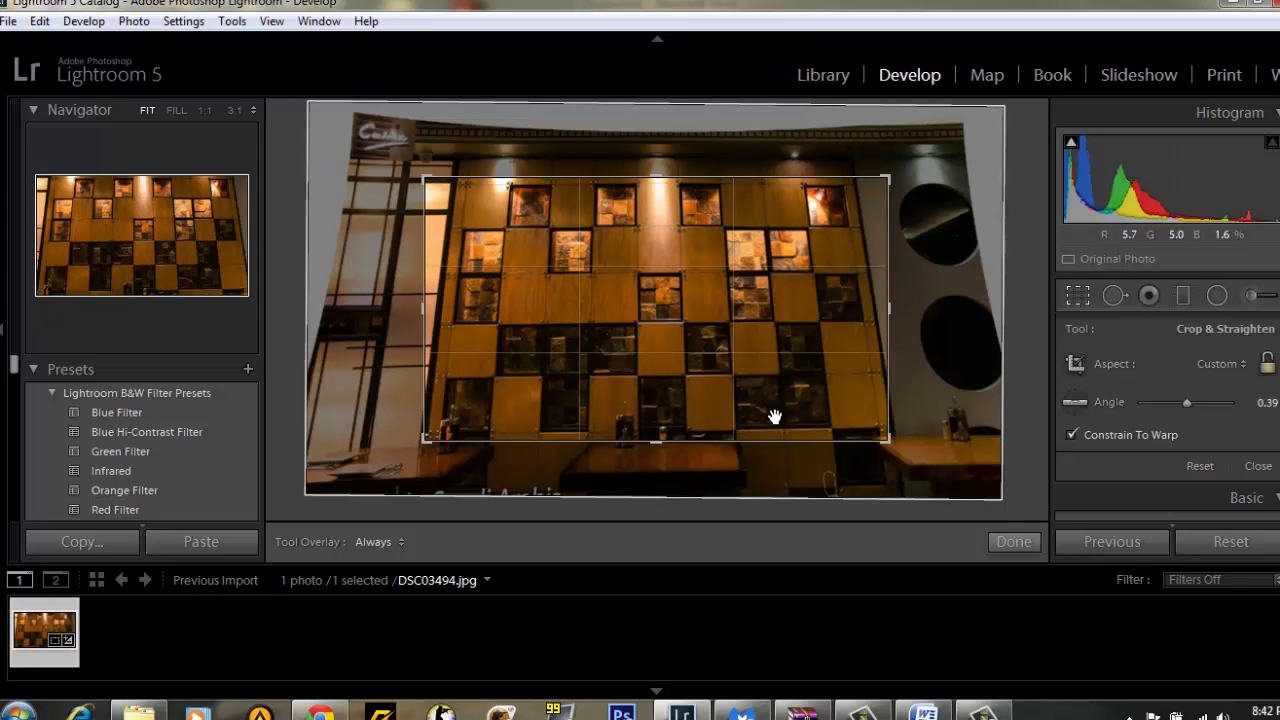
pyautogui.click(1013, 541)
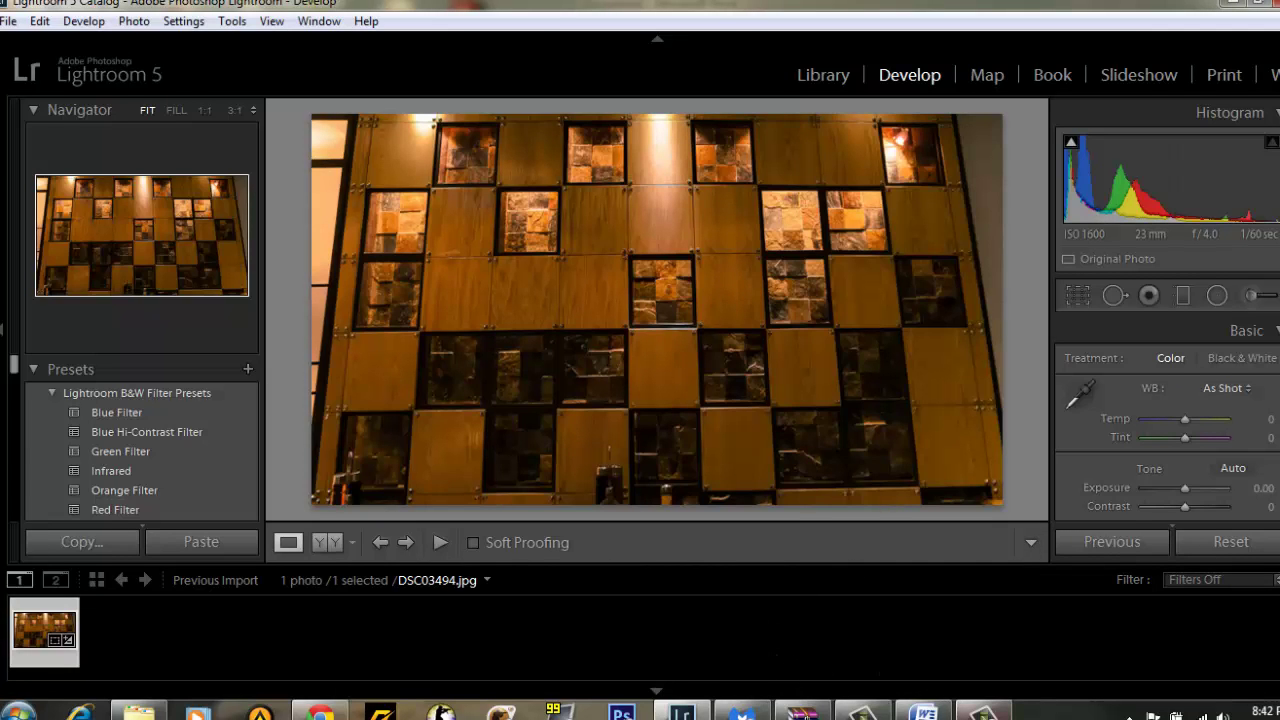
# - Hide the filmstrip and left panel to give the photo more room
pyautogui.click(656, 690)
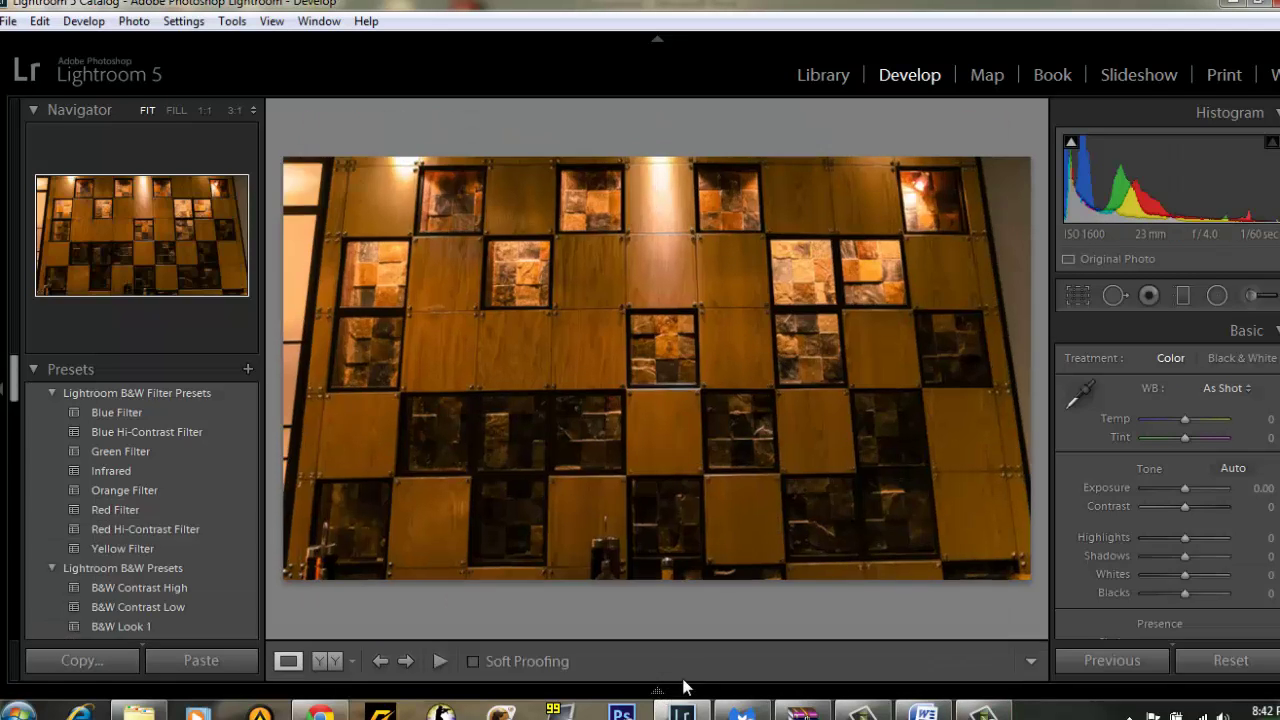
pyautogui.click(3, 392)
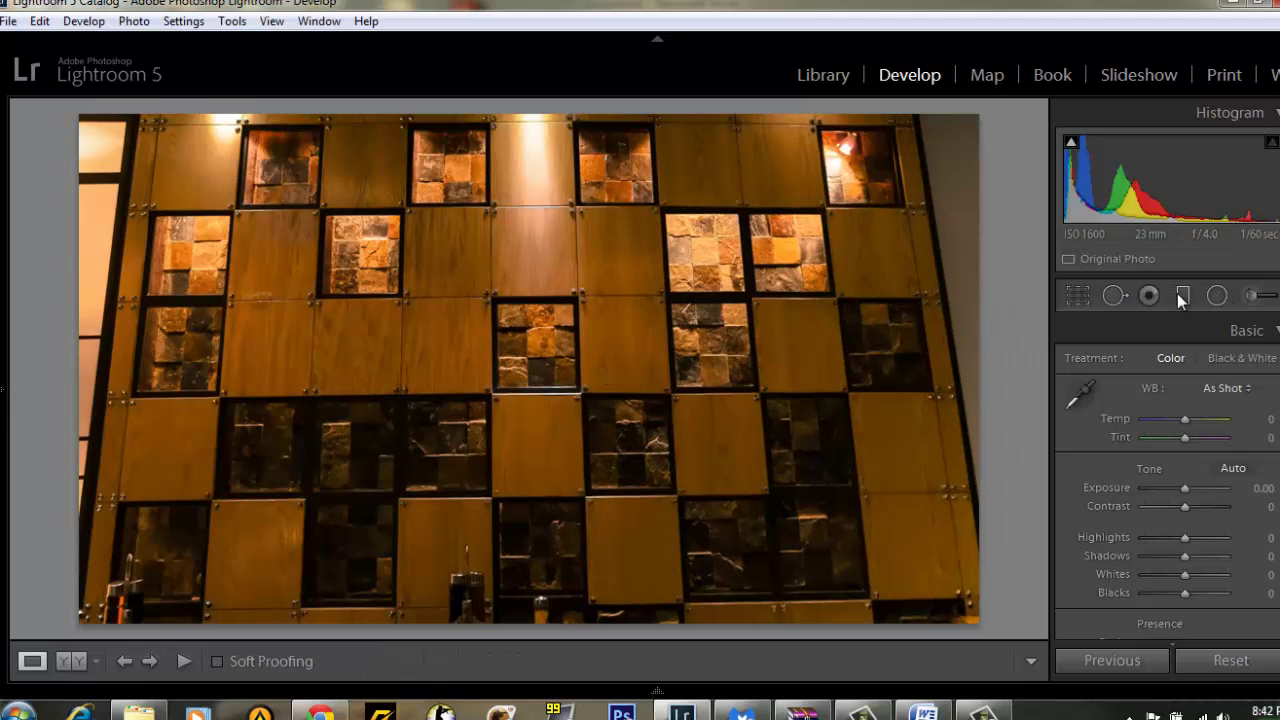
pyautogui.click(1250, 296)
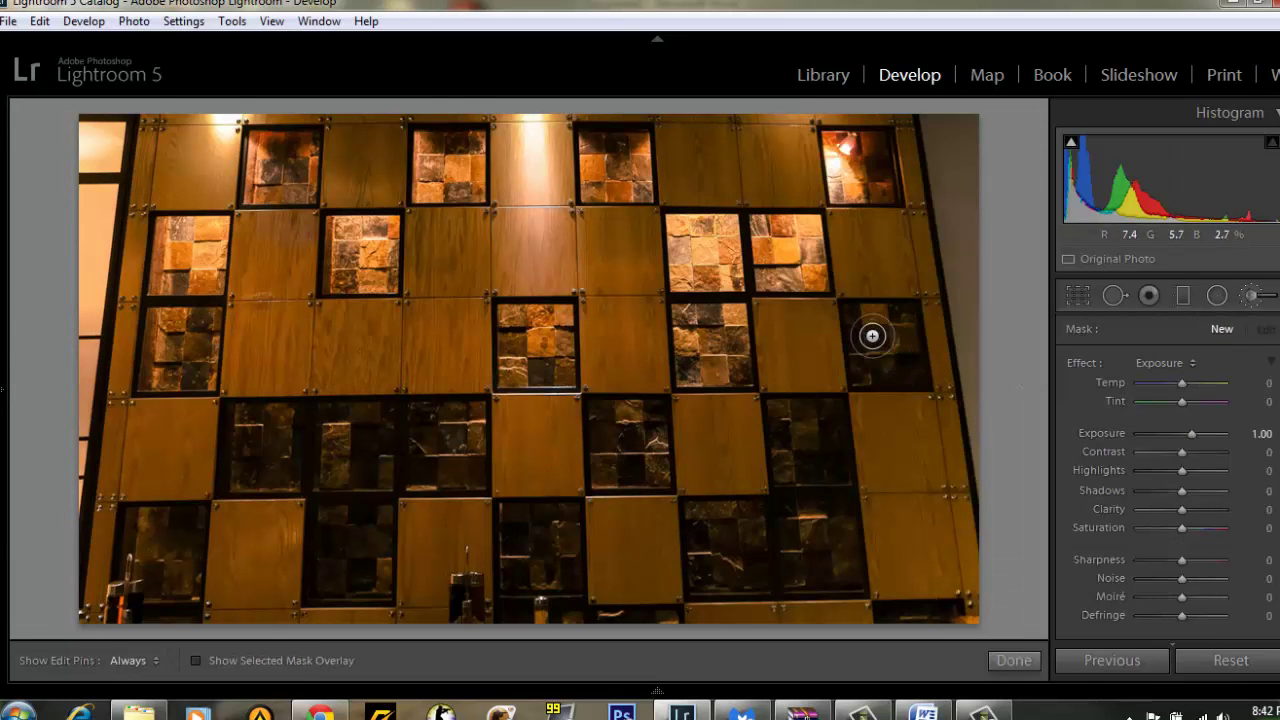
# - Brush a dark tile with Exposure 4.00, Contrast 37, Highlights 64, Shadows 54, Clarity 73, Temp −13
pyautogui.scroll(2, 878, 339)
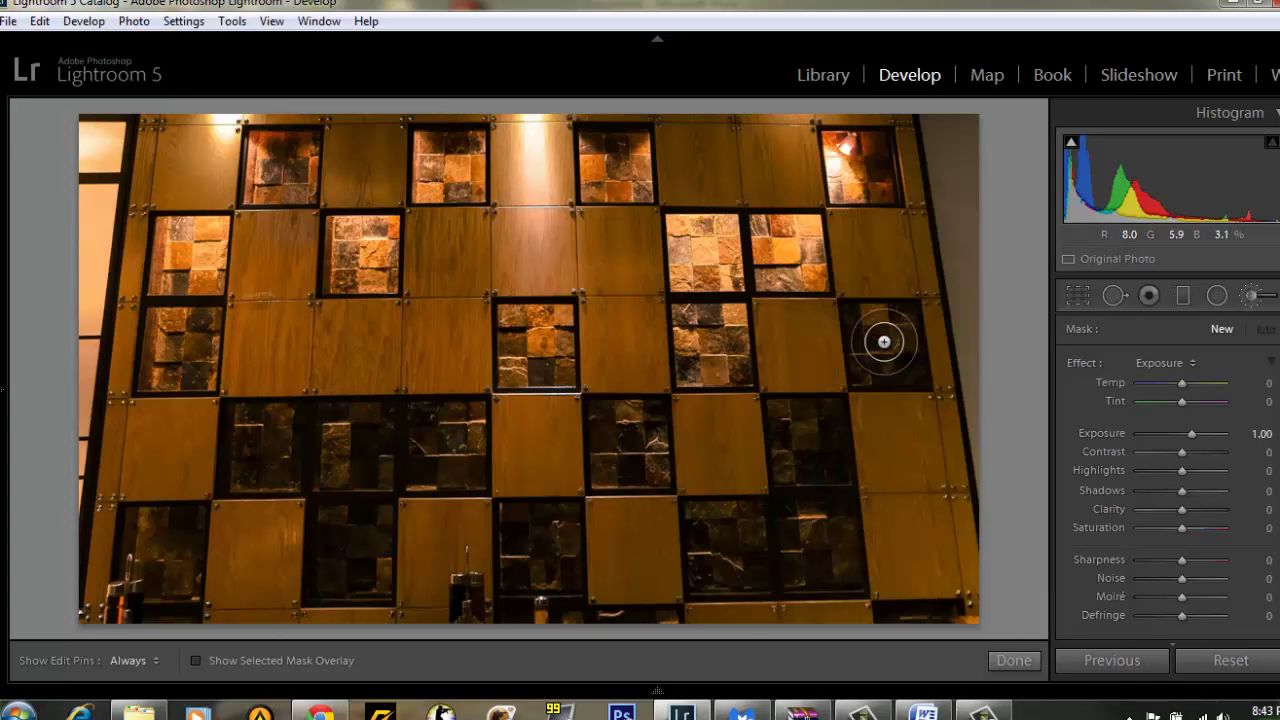
pyautogui.click(884, 342)
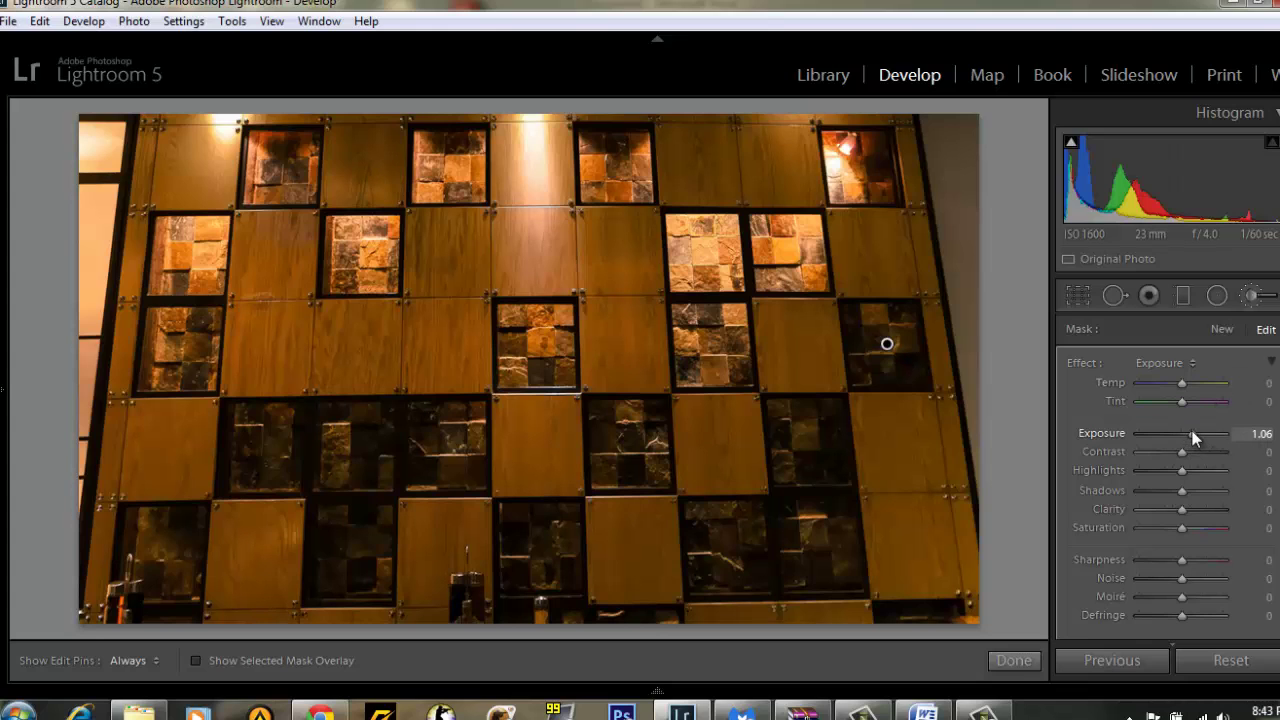
pyautogui.moveTo(1195, 437)
pyautogui.mouseDown()
pyautogui.moveTo(1215, 421)
pyautogui.moveTo(1193, 383)
pyautogui.moveTo(1159, 382)
pyautogui.moveTo(1179, 383)
pyautogui.mouseUp()
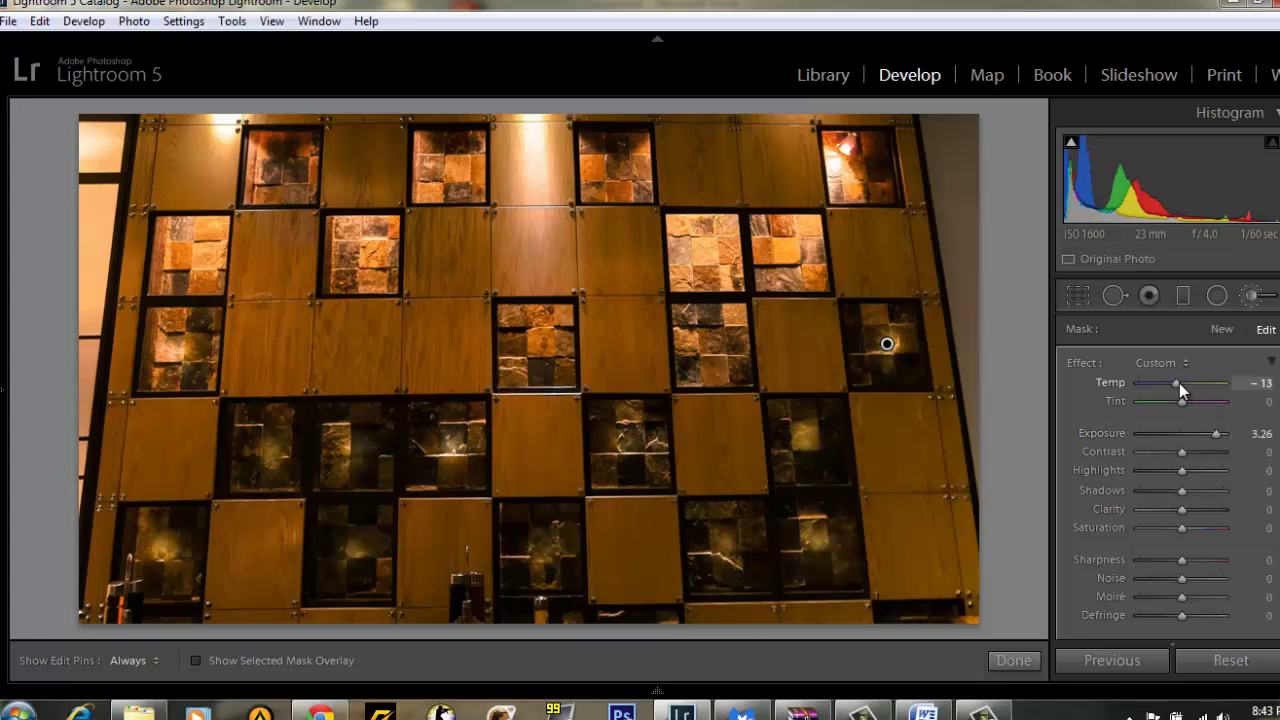
pyautogui.moveTo(1180, 452)
pyautogui.mouseDown()
pyautogui.moveTo(1196, 451)
pyautogui.moveTo(1207, 469)
pyautogui.moveTo(1193, 491)
pyautogui.moveTo(1204, 491)
pyautogui.mouseUp()
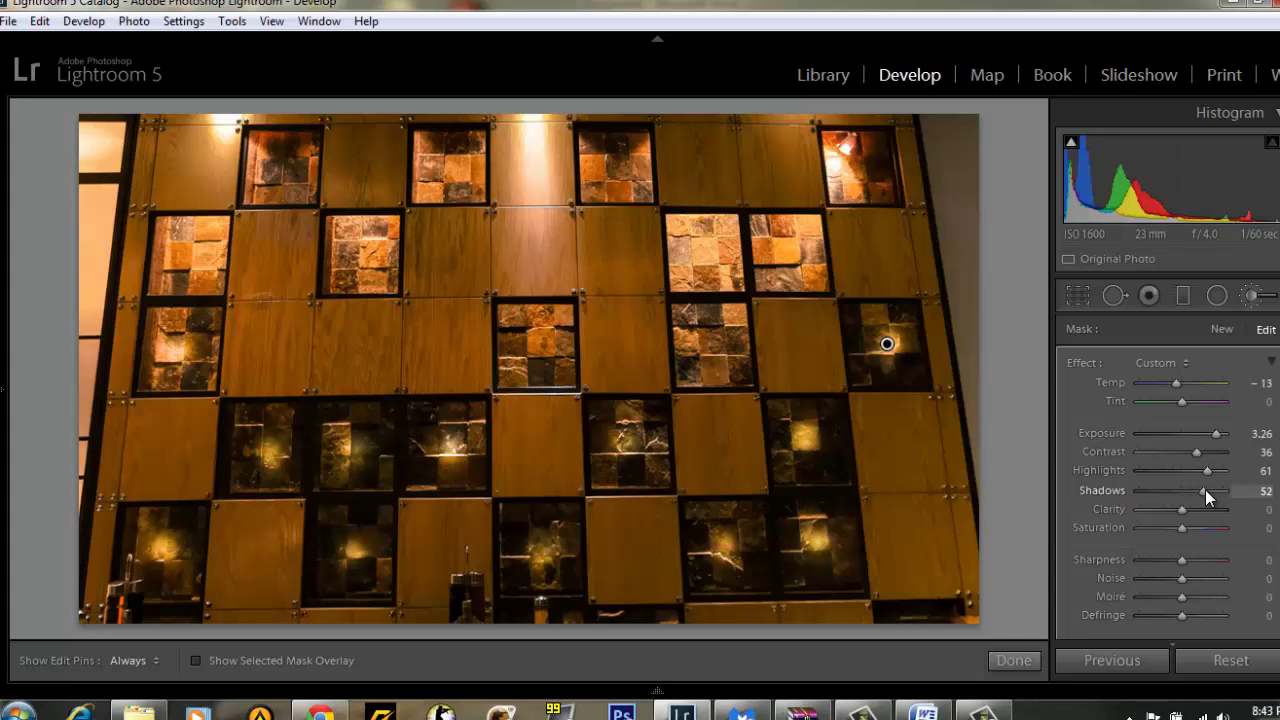
pyautogui.moveTo(1182, 509); pyautogui.dragTo(1211, 509)
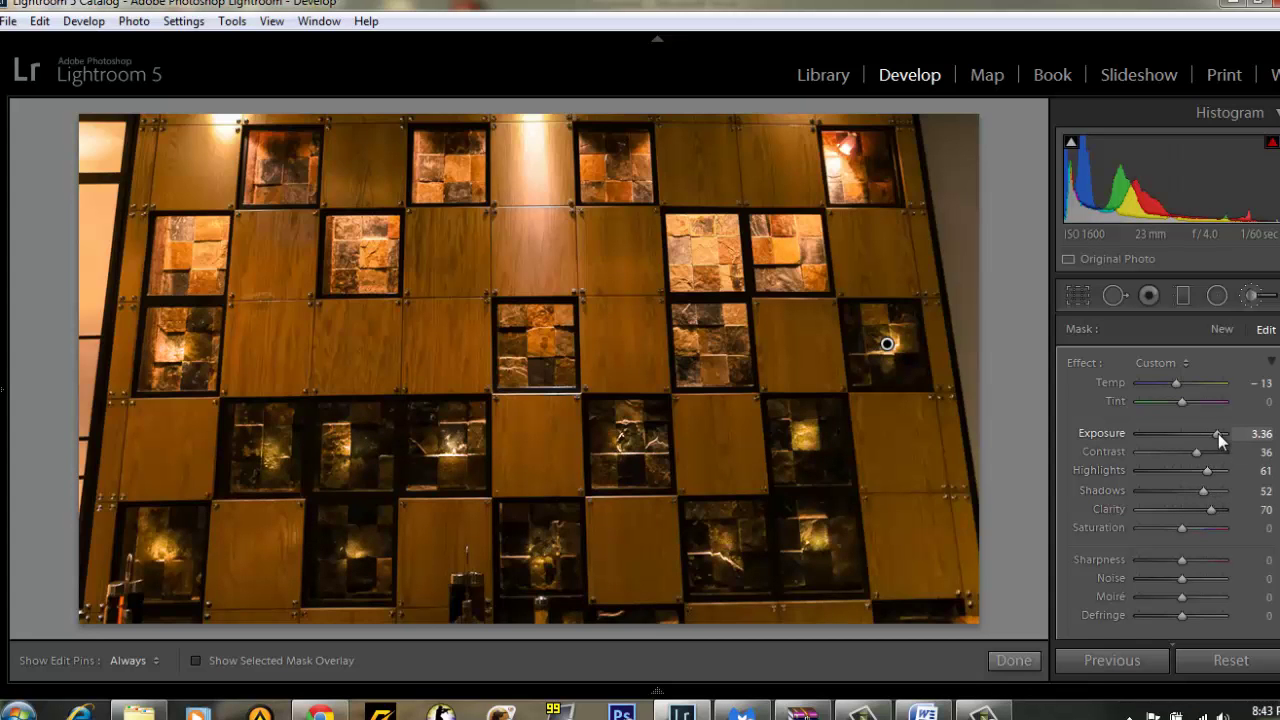
pyautogui.moveTo(1218, 433); pyautogui.dragTo(1223, 433)
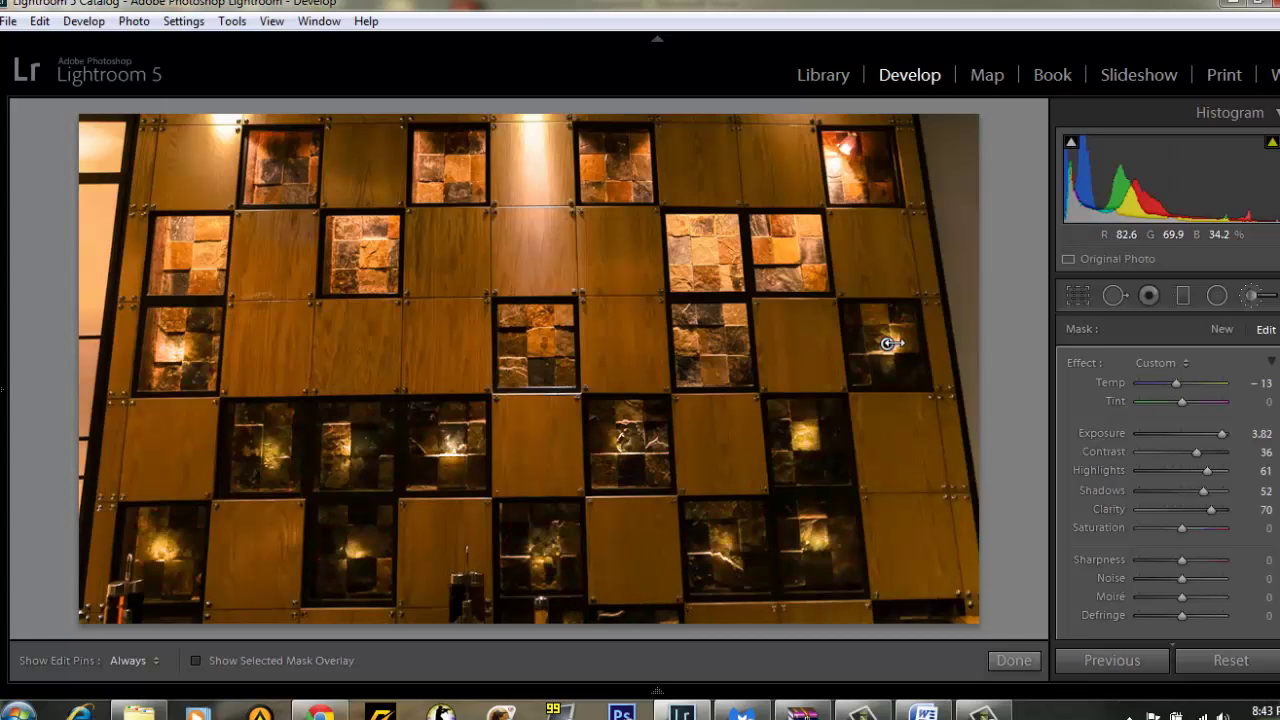
pyautogui.moveTo(888, 343); pyautogui.dragTo(891, 344)
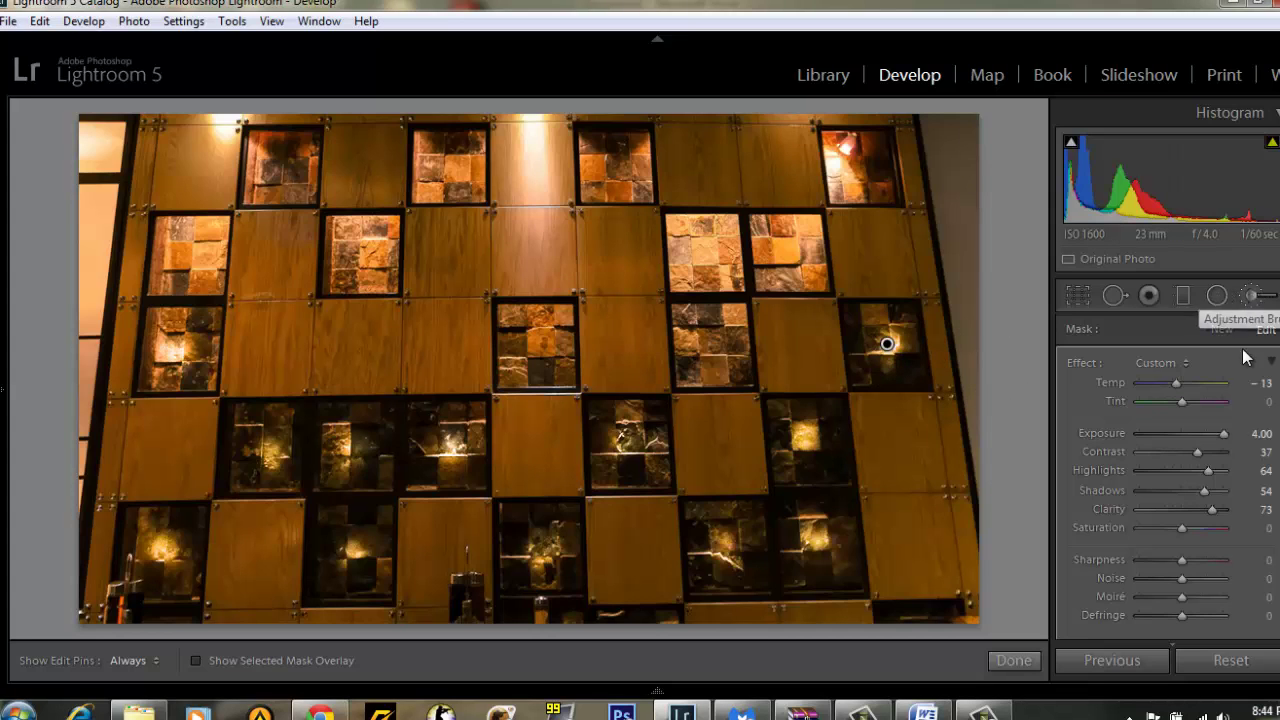
# - Finish the brushed tile at Highlights 100, Shadows 98, Clarity 95, Saturation 15, and close the brush
pyautogui.moveTo(1177, 384)
pyautogui.mouseDown()
pyautogui.moveTo(1160, 382)
pyautogui.moveTo(1231, 372)
pyautogui.moveTo(1189, 379)
pyautogui.mouseUp()
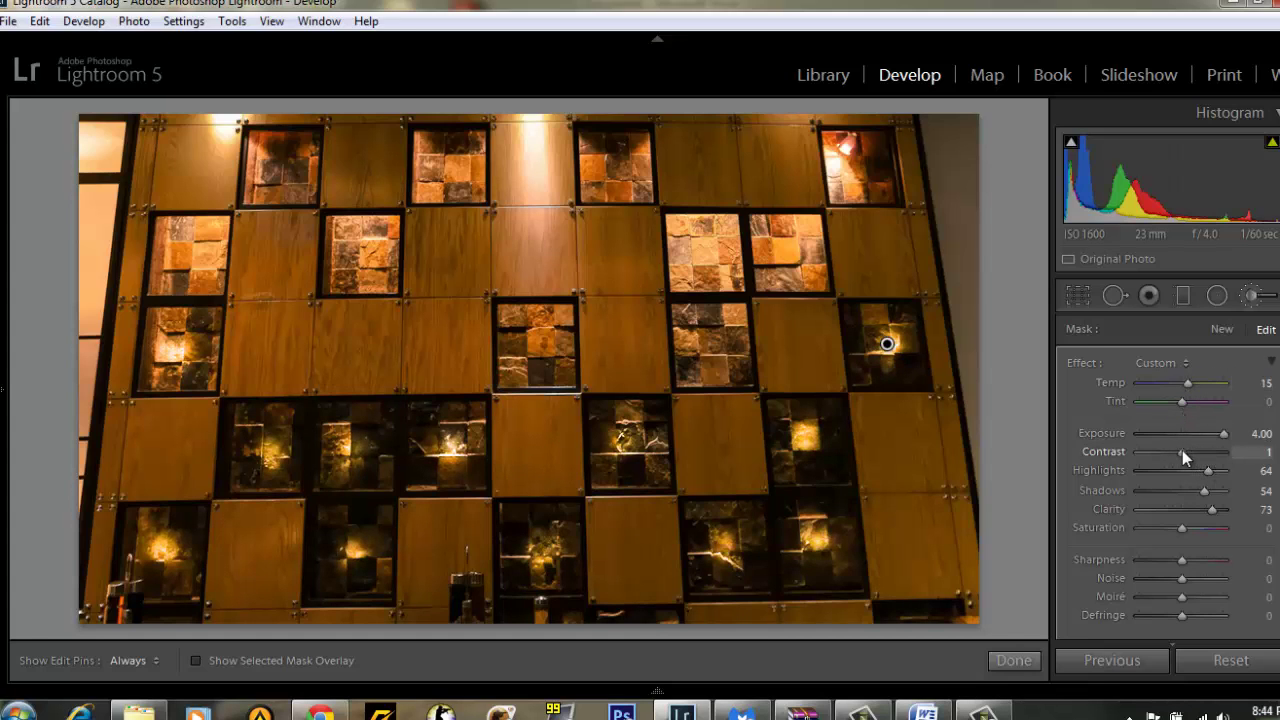
pyautogui.moveTo(1182, 450)
pyautogui.mouseDown()
pyautogui.moveTo(1228, 470)
pyautogui.moveTo(1226, 495)
pyautogui.mouseUp()
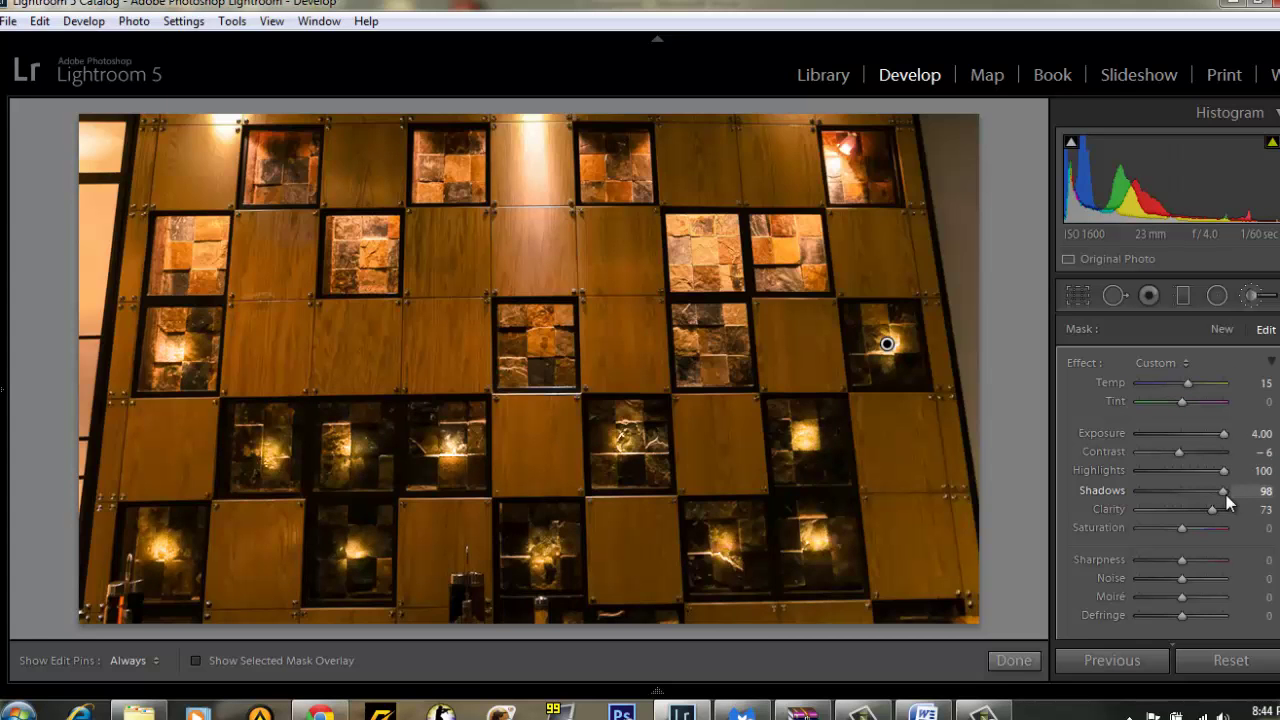
pyautogui.moveTo(1214, 510)
pyautogui.mouseDown()
pyautogui.moveTo(1224, 513)
pyautogui.moveTo(1175, 534)
pyautogui.moveTo(1190, 535)
pyautogui.mouseUp()
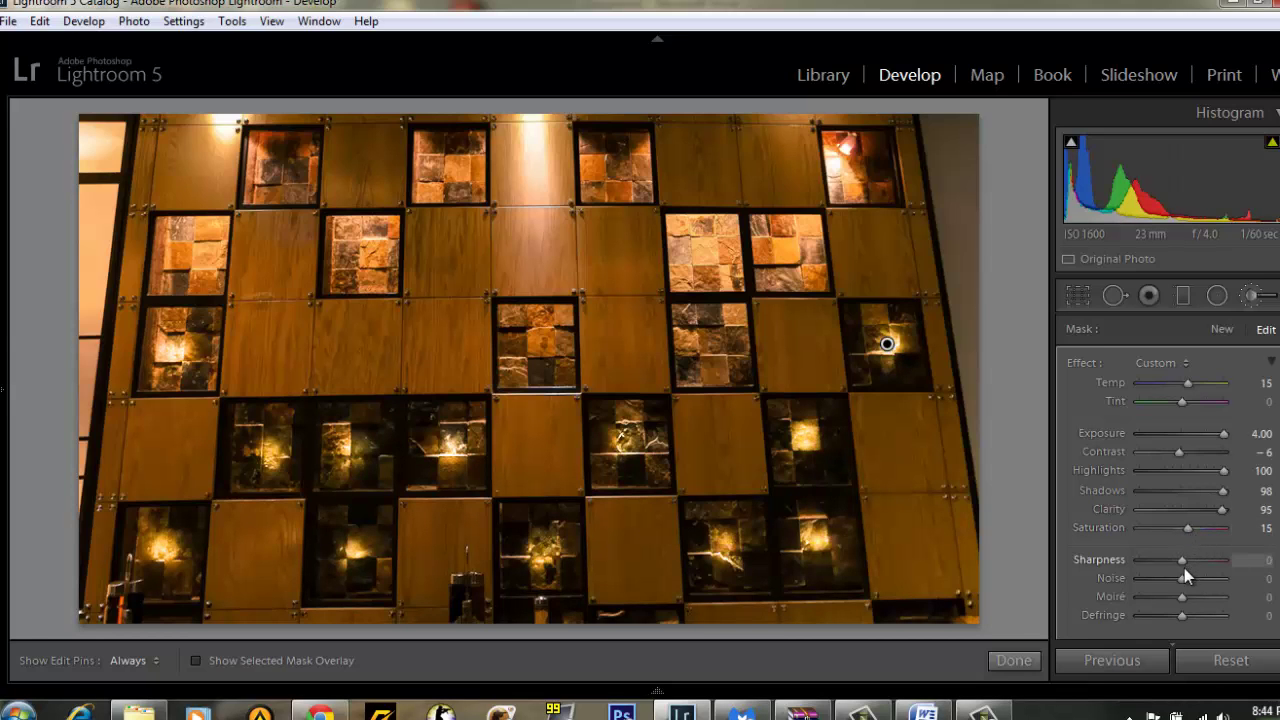
pyautogui.scroll(-5, 1167, 480)
pyautogui.scroll(-3, 1167, 480)
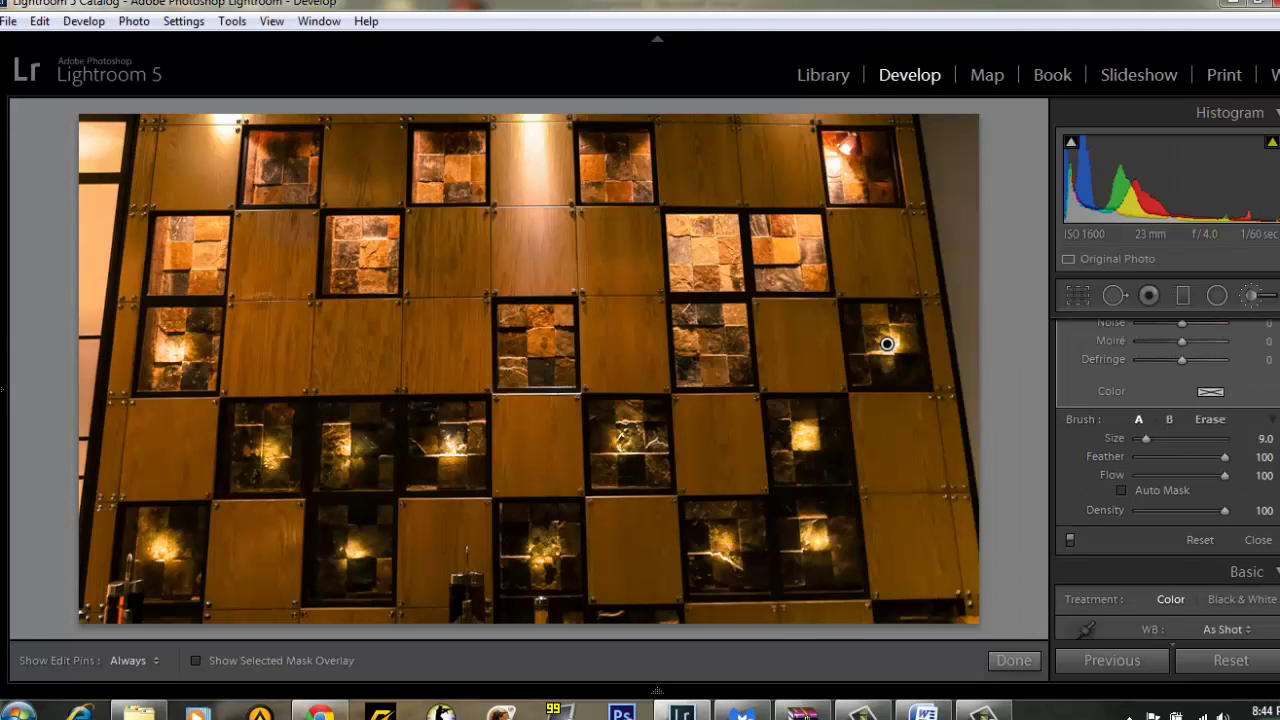
pyautogui.scroll(-3, 1167, 480)
pyautogui.scroll(10, 1167, 480)
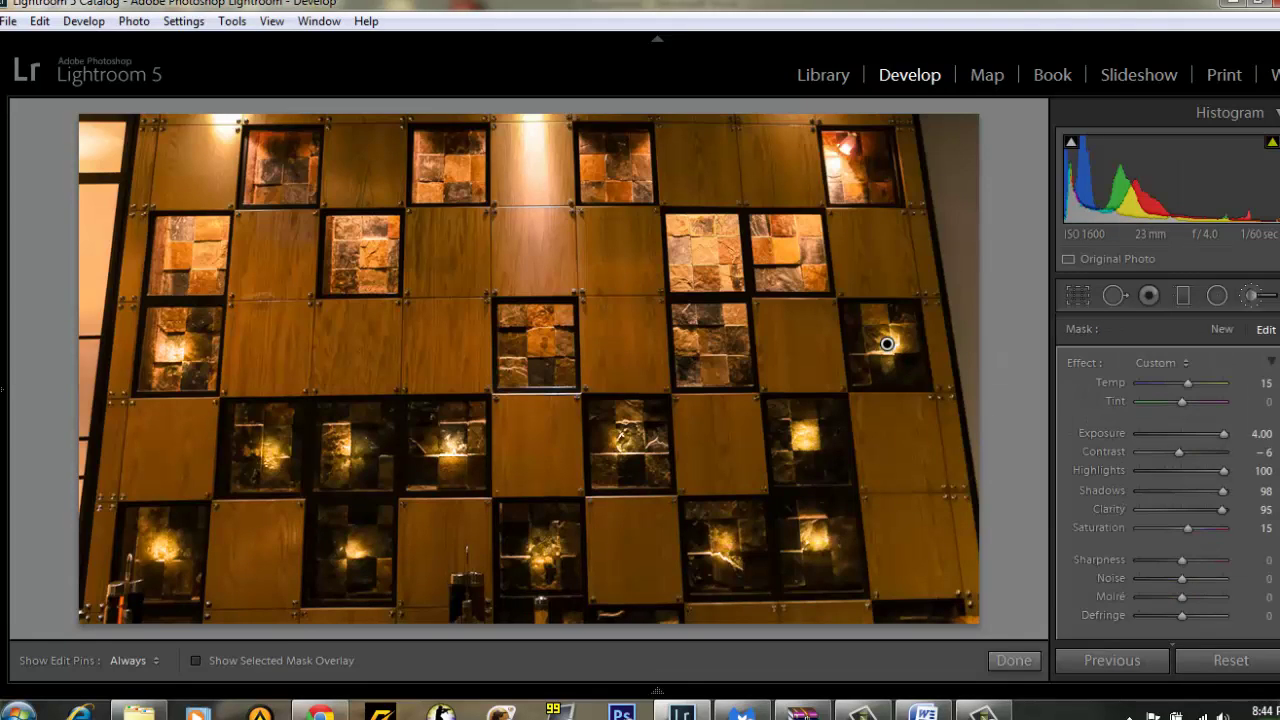
pyautogui.click(1252, 296)
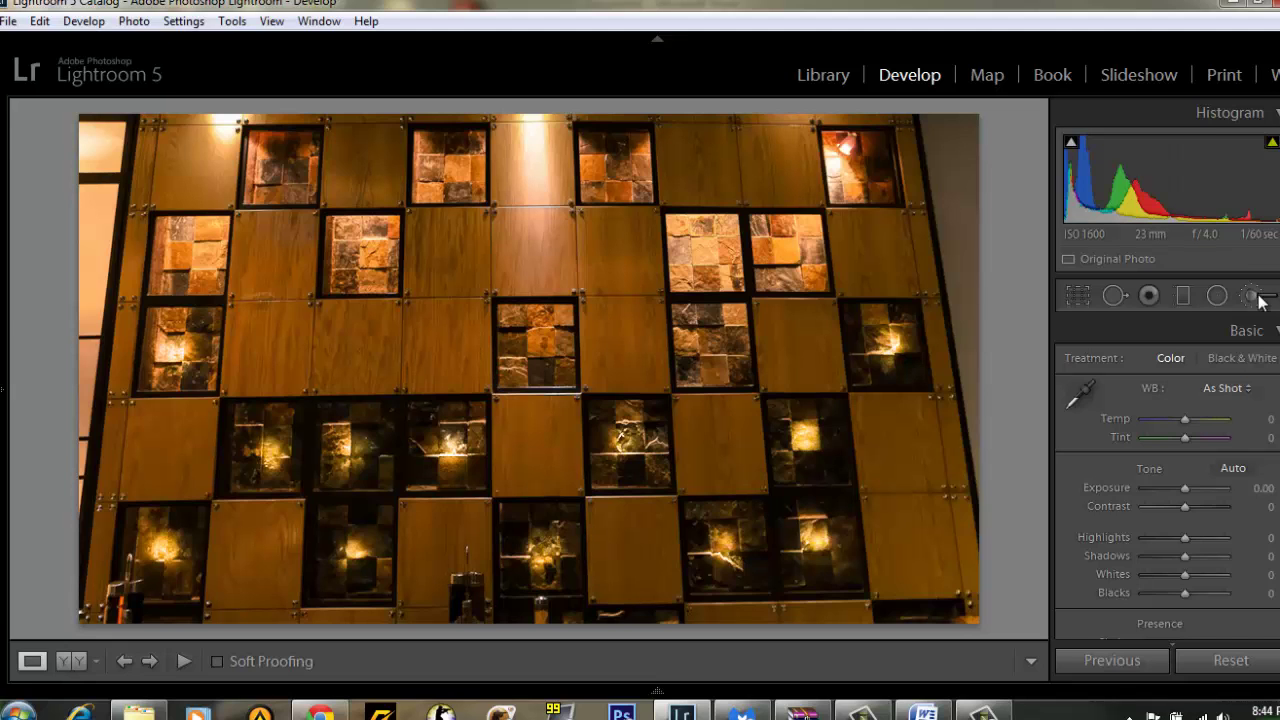
# - Draw a graduated filter across the wall and raise its Exposure to about 2.07
pyautogui.click(1184, 296)
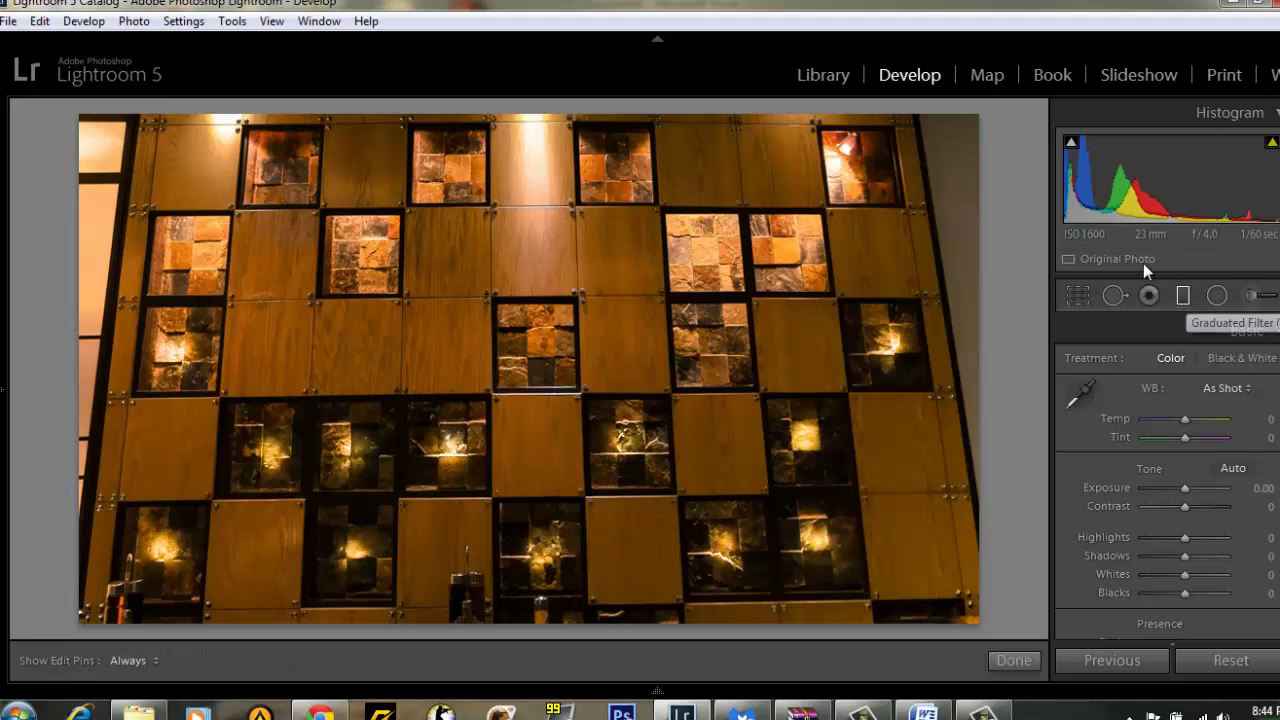
pyautogui.moveTo(978, 176); pyautogui.dragTo(508, 213)
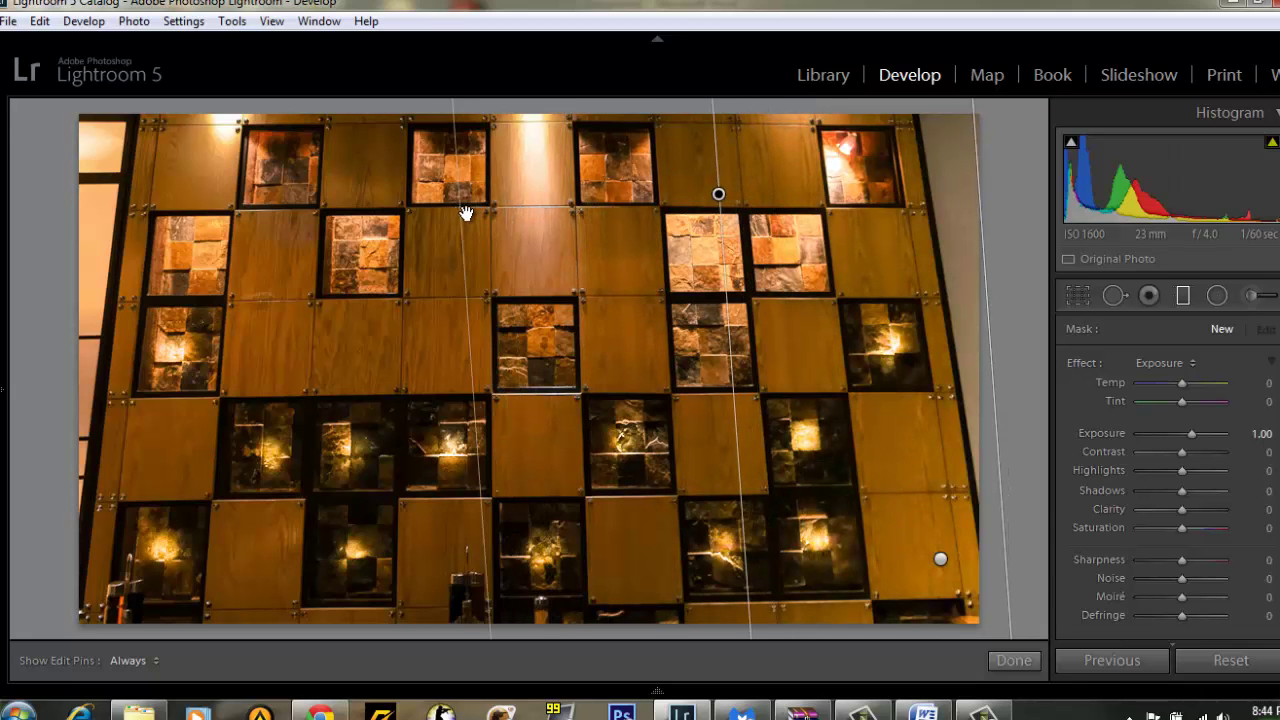
pyautogui.moveTo(508, 213); pyautogui.dragTo(474, 211)
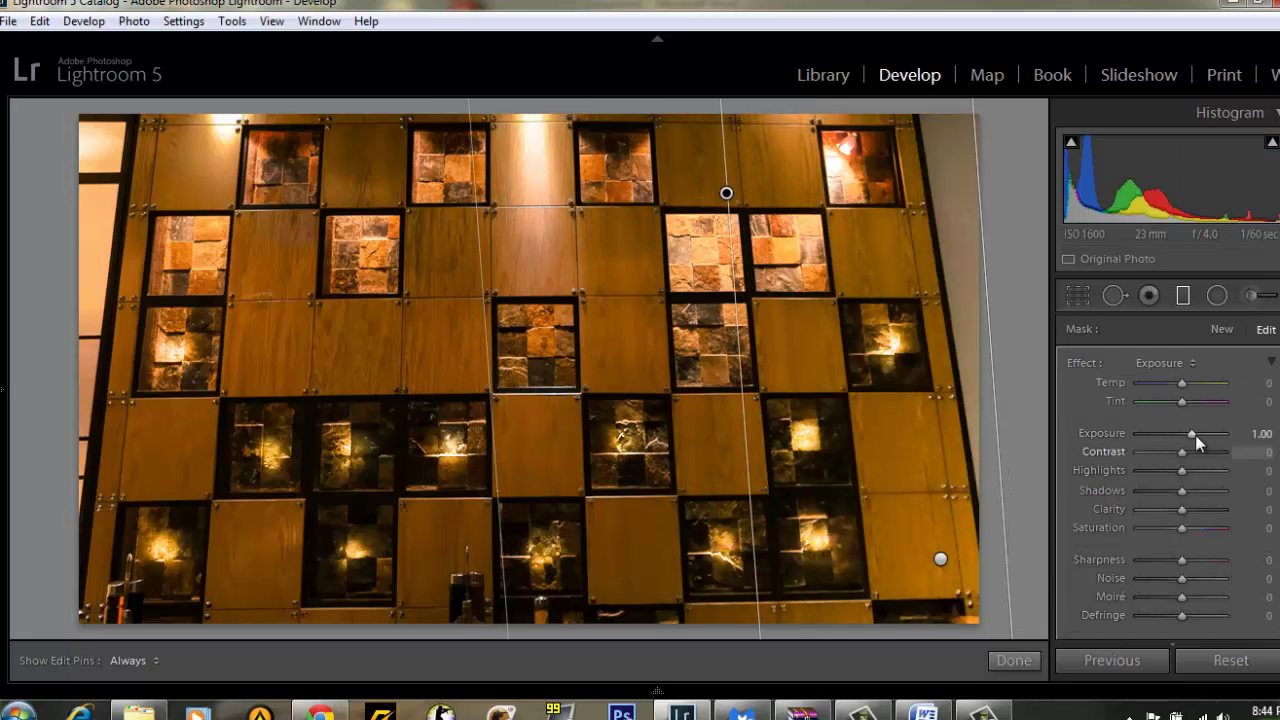
pyautogui.moveTo(1196, 433); pyautogui.dragTo(1208, 429)
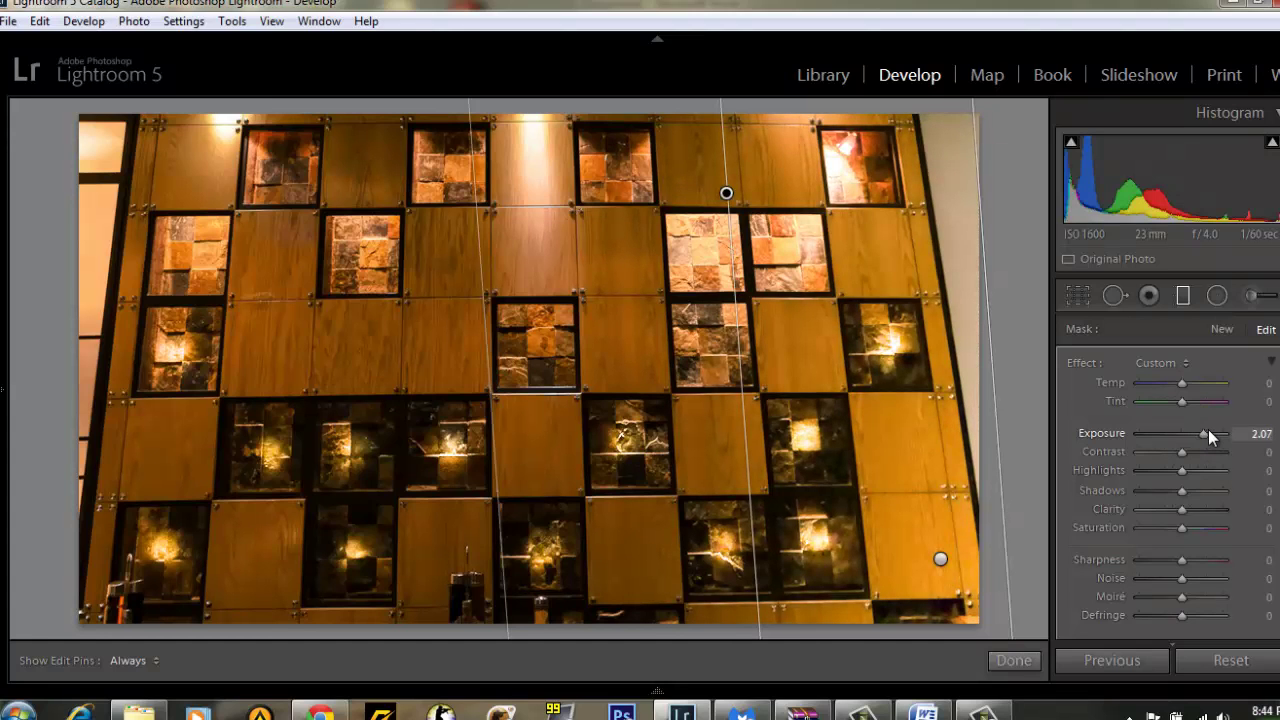
# - Add a second graduated filter across the wall's left side, then close the tool
pyautogui.click(1182, 295)
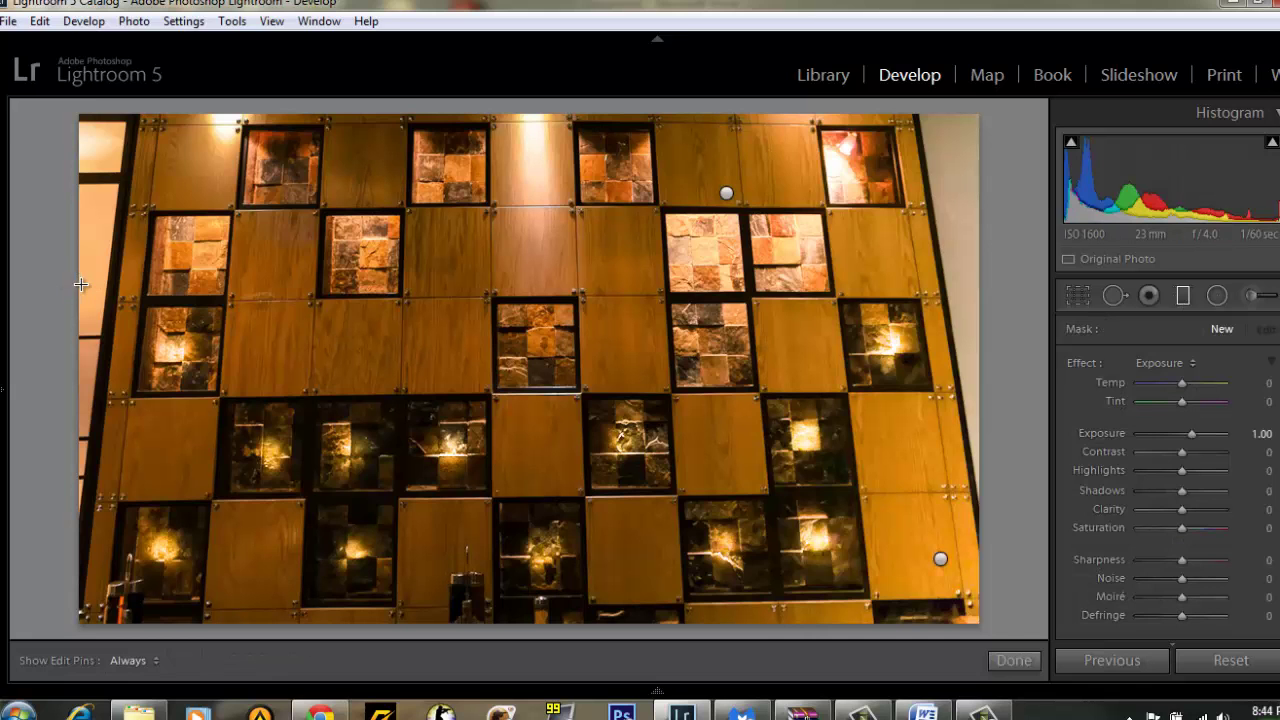
pyautogui.moveTo(80, 285); pyautogui.dragTo(634, 294)
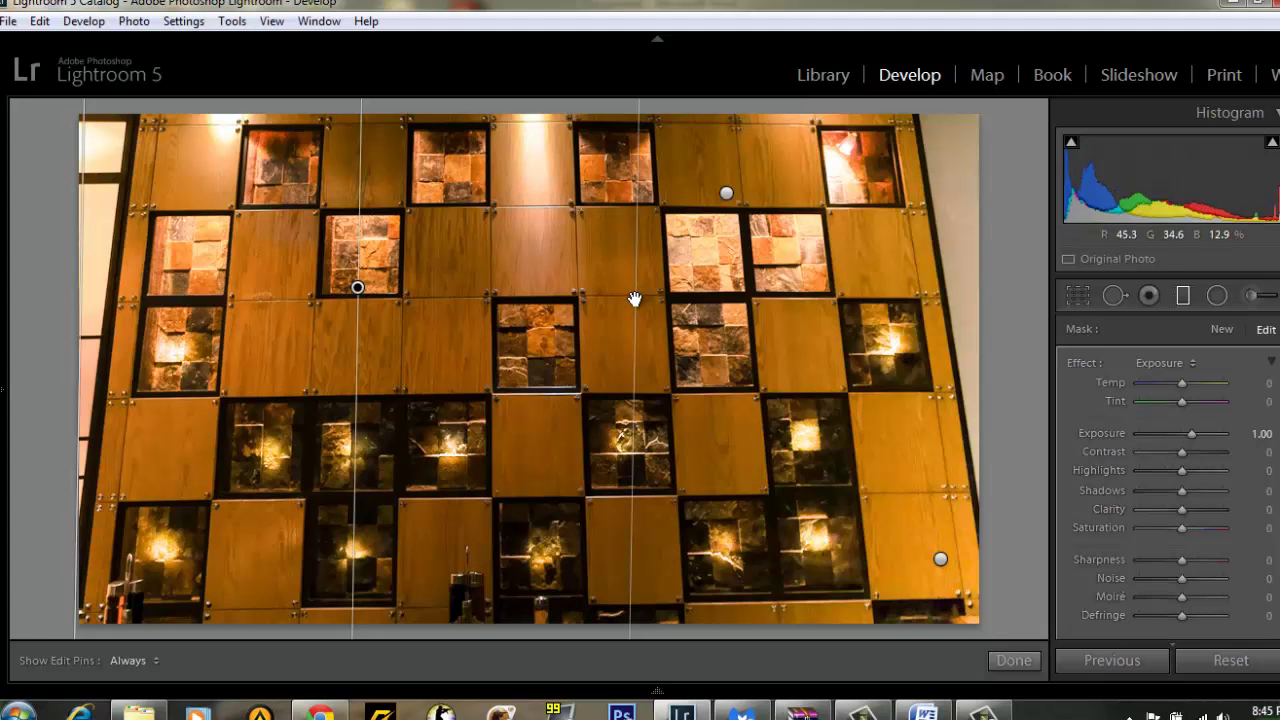
pyautogui.click(1184, 296)
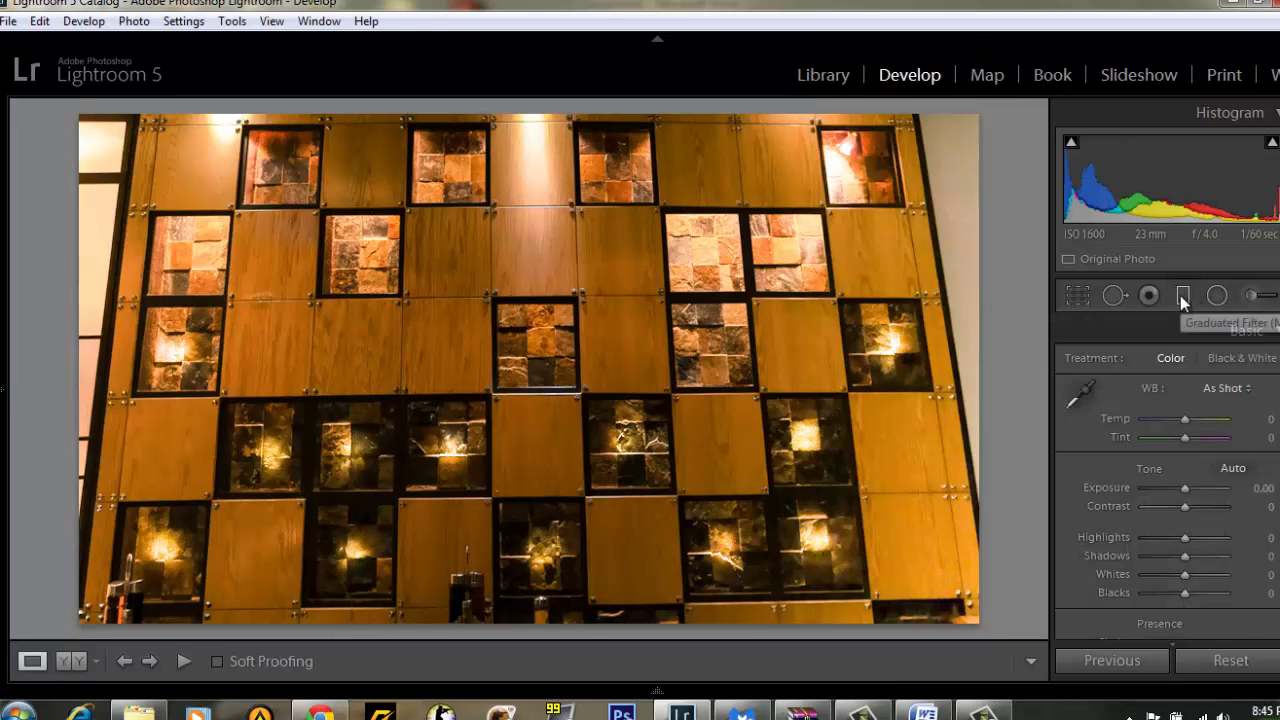
# - Draw a +1.00 exposure graduated filter up from the wall's bottom, and another down from the top, shifted lower
pyautogui.click(1183, 296)
pyautogui.moveTo(512, 624); pyautogui.dragTo(514, 251)
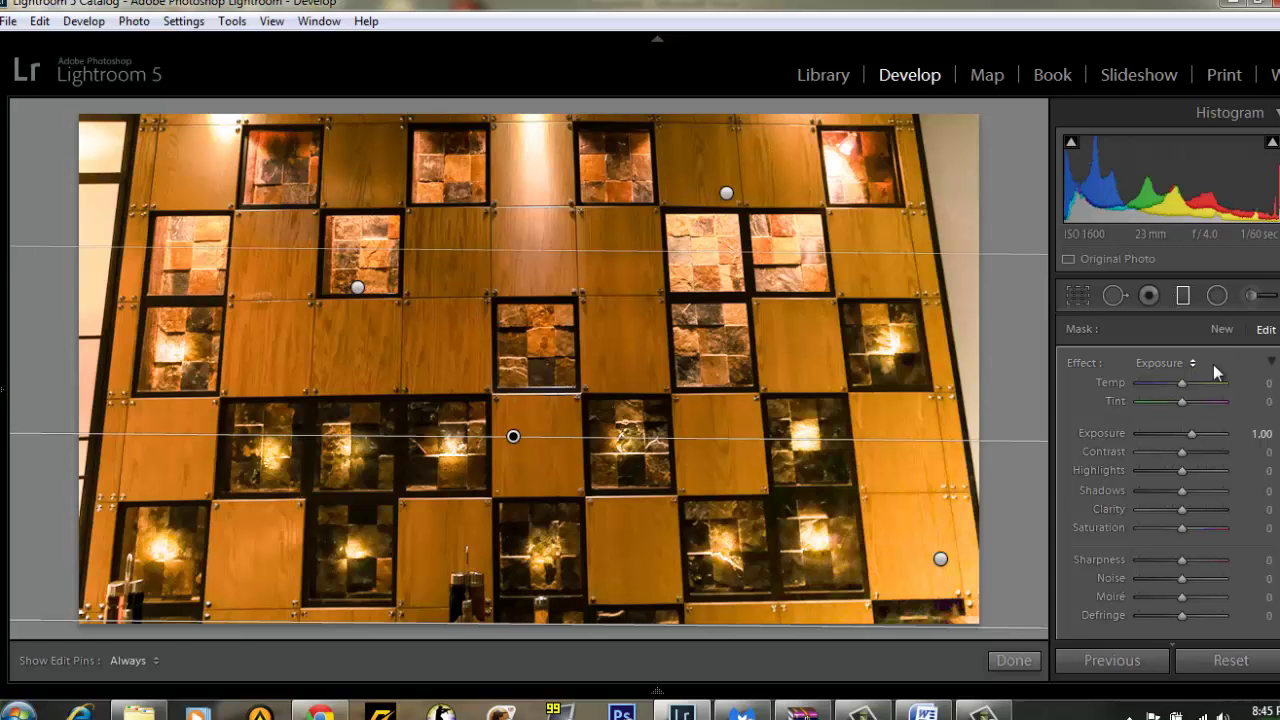
pyautogui.click(1185, 299)
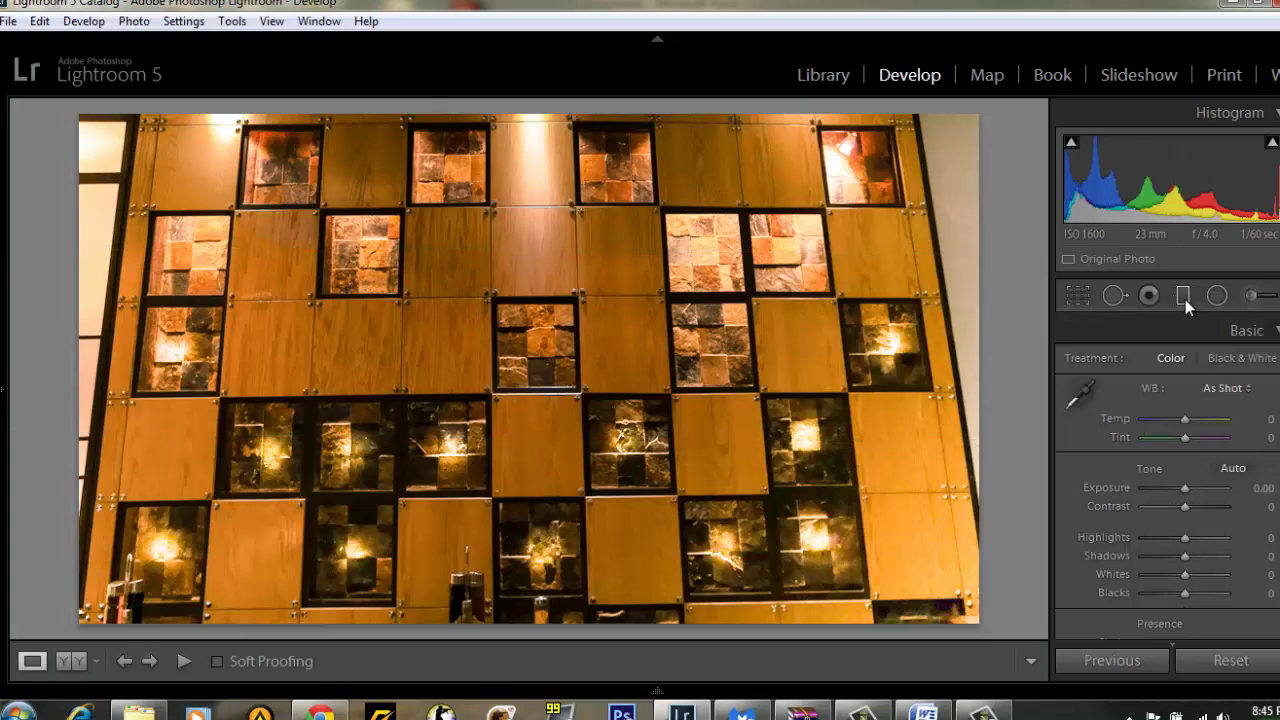
pyautogui.click(1184, 297)
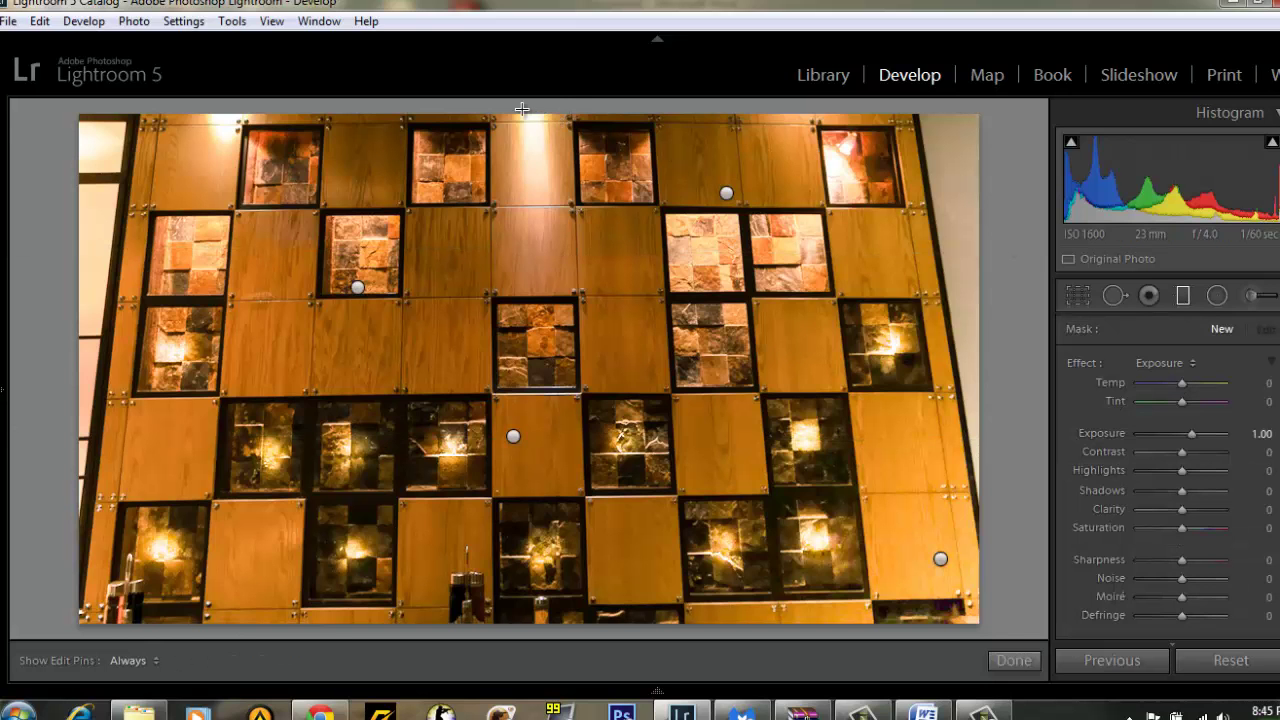
pyautogui.moveTo(525, 128); pyautogui.dragTo(526, 598)
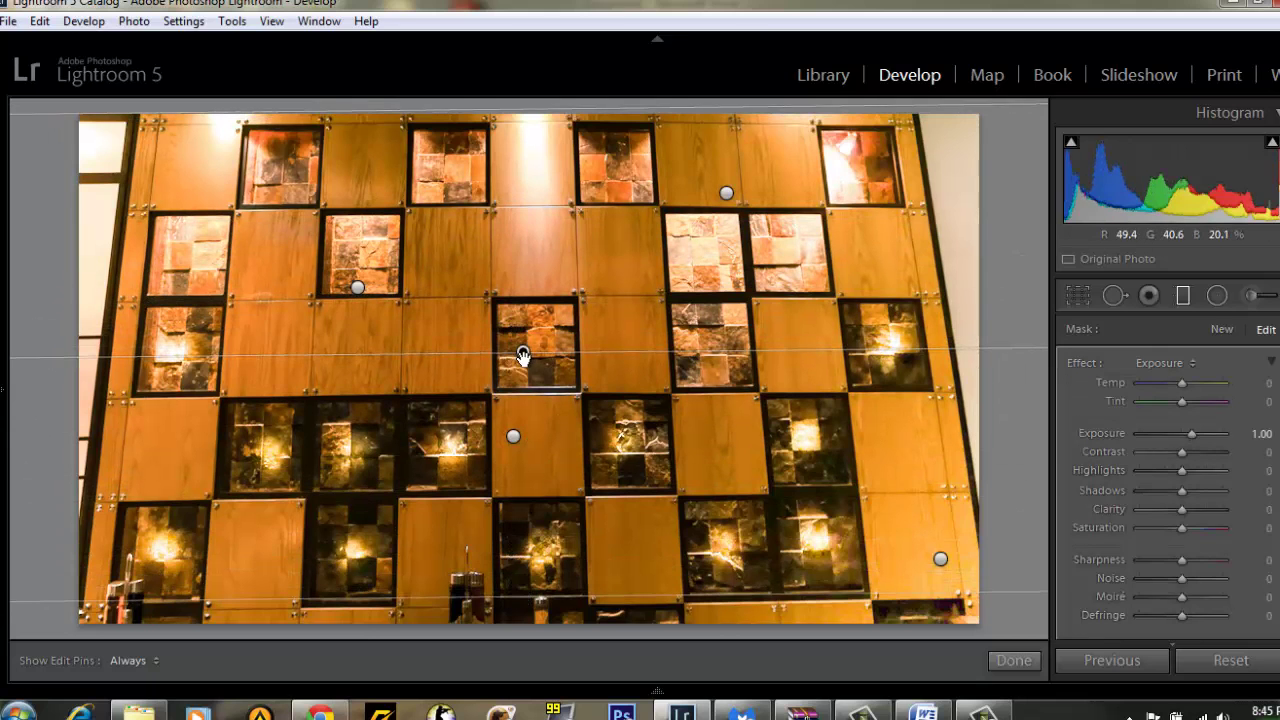
pyautogui.moveTo(528, 349); pyautogui.dragTo(523, 638)
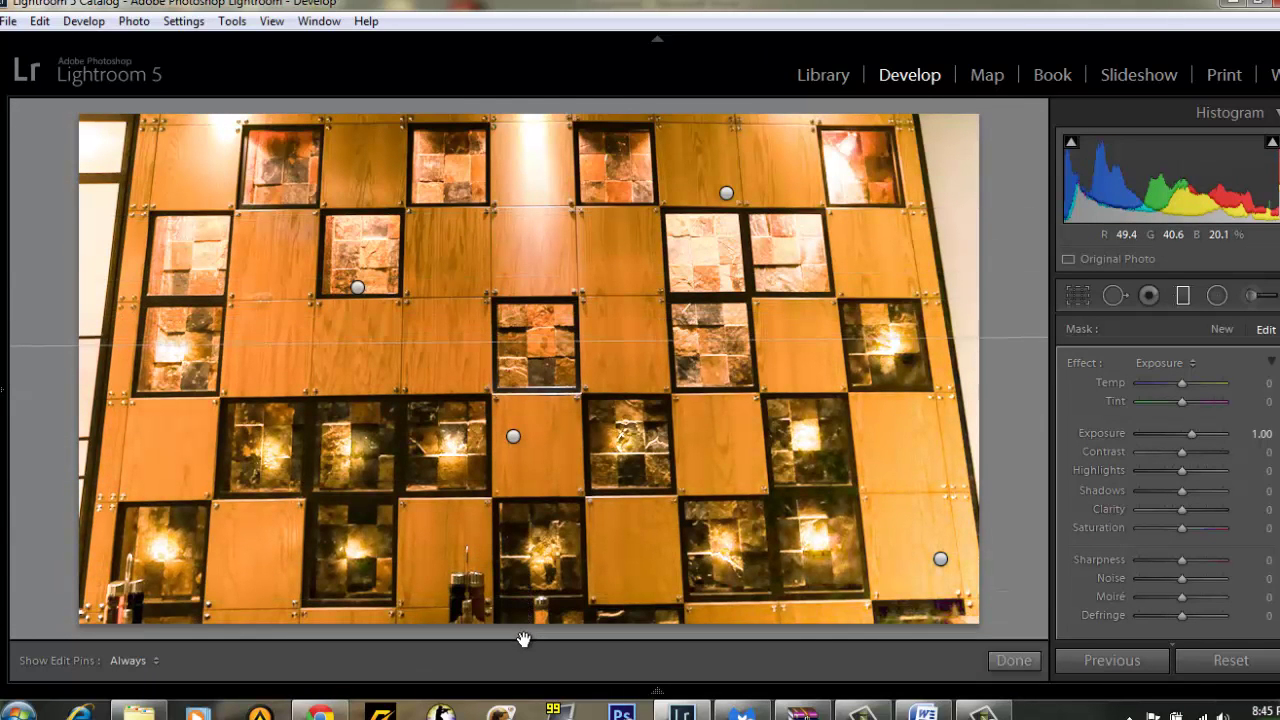
# - Set the photo's global Basic Exposure to -0.60
pyautogui.click(1181, 296)
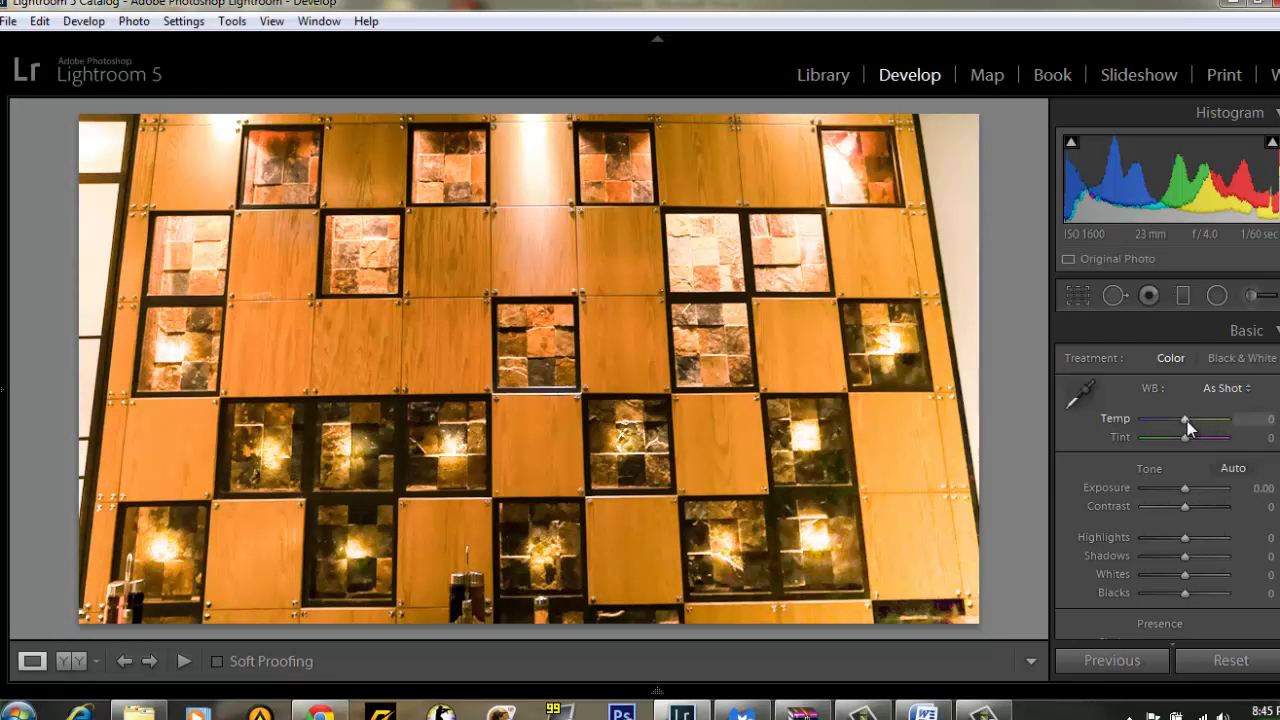
pyautogui.moveTo(1180, 489); pyautogui.dragTo(1175, 490)
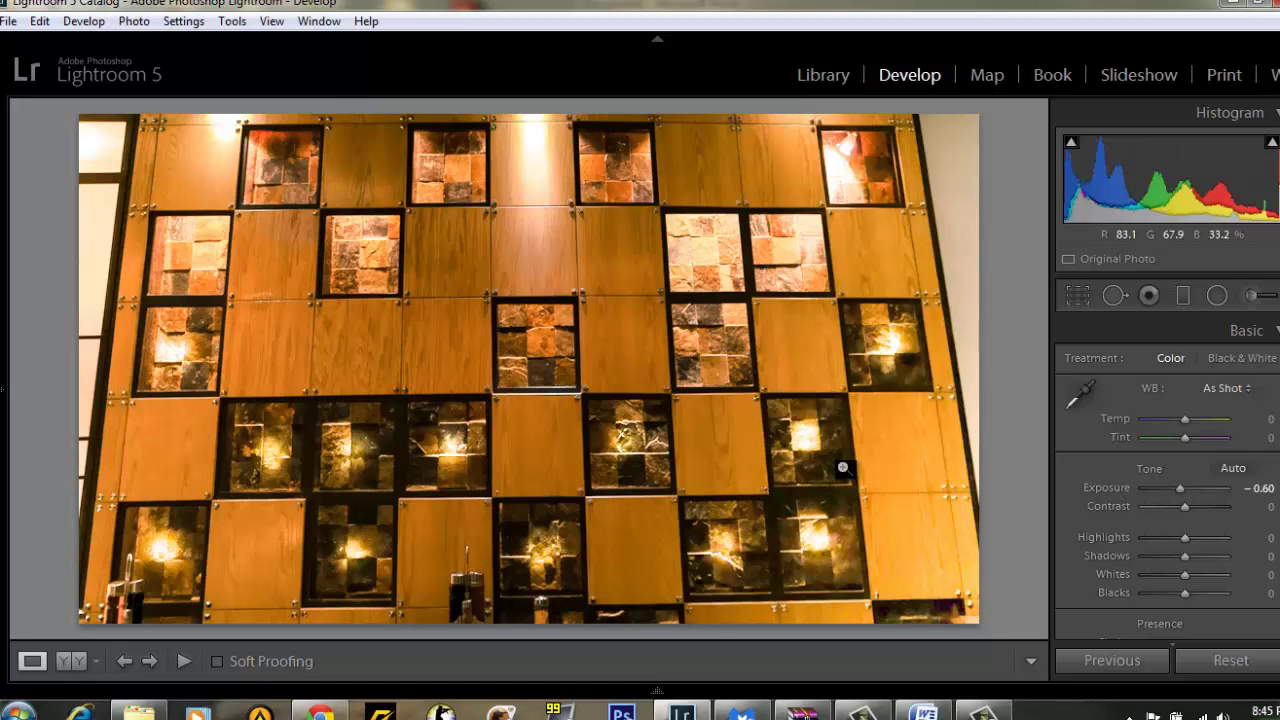
# - Export the photo as JPEG to E:\Untitled Export, using a unique name (DSC03494-2.jpg)
pyautogui.rightClick(878, 459)
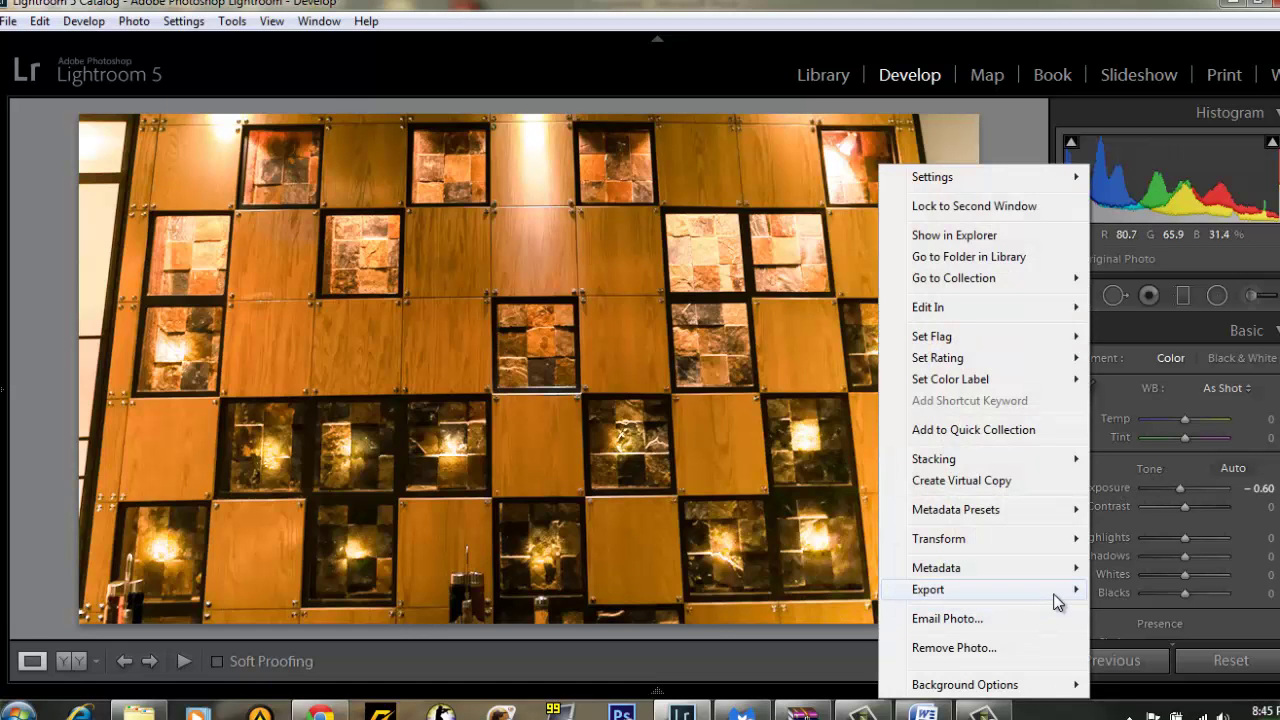
pyautogui.moveTo(928, 589)
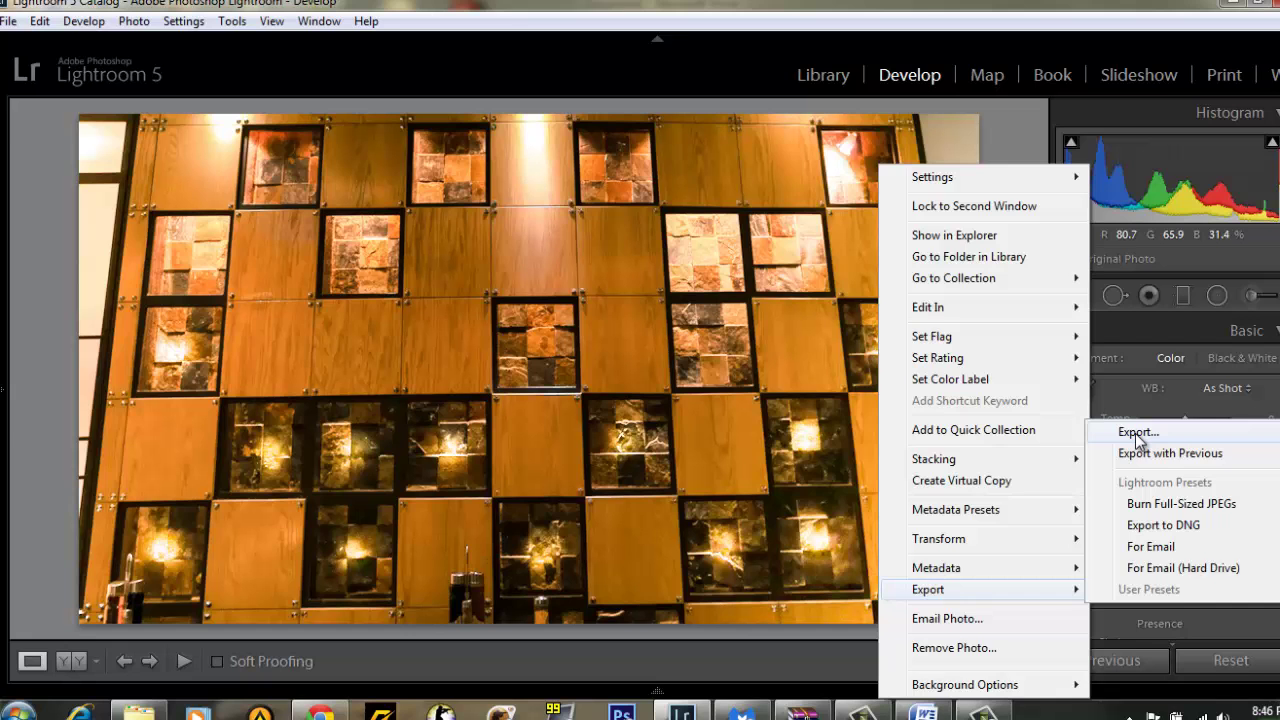
pyautogui.click(1137, 433)
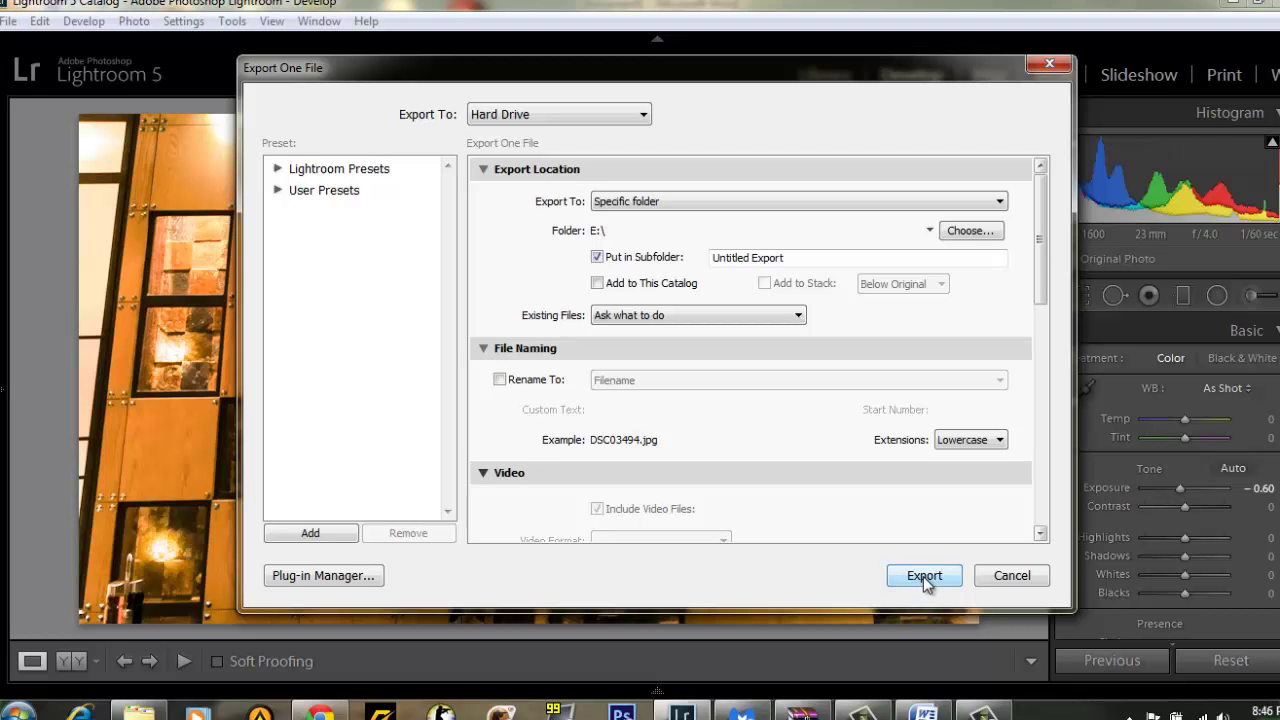
pyautogui.click(923, 576)
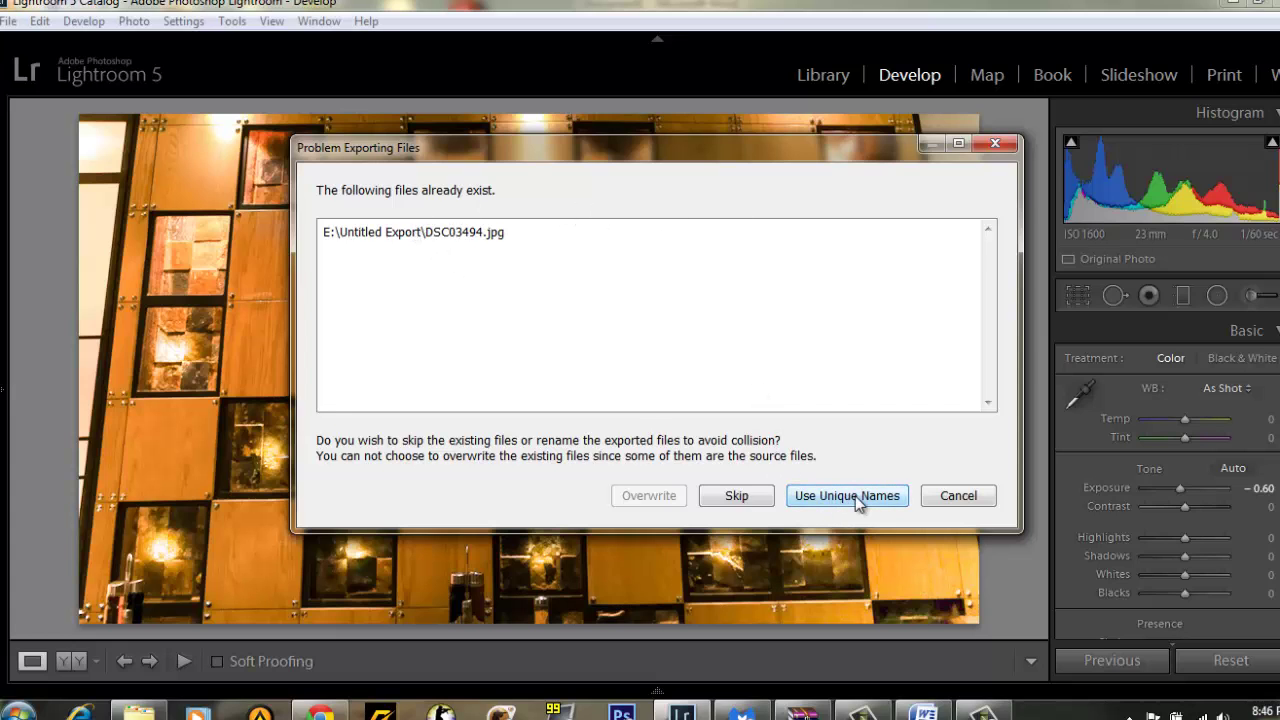
pyautogui.click(854, 496)
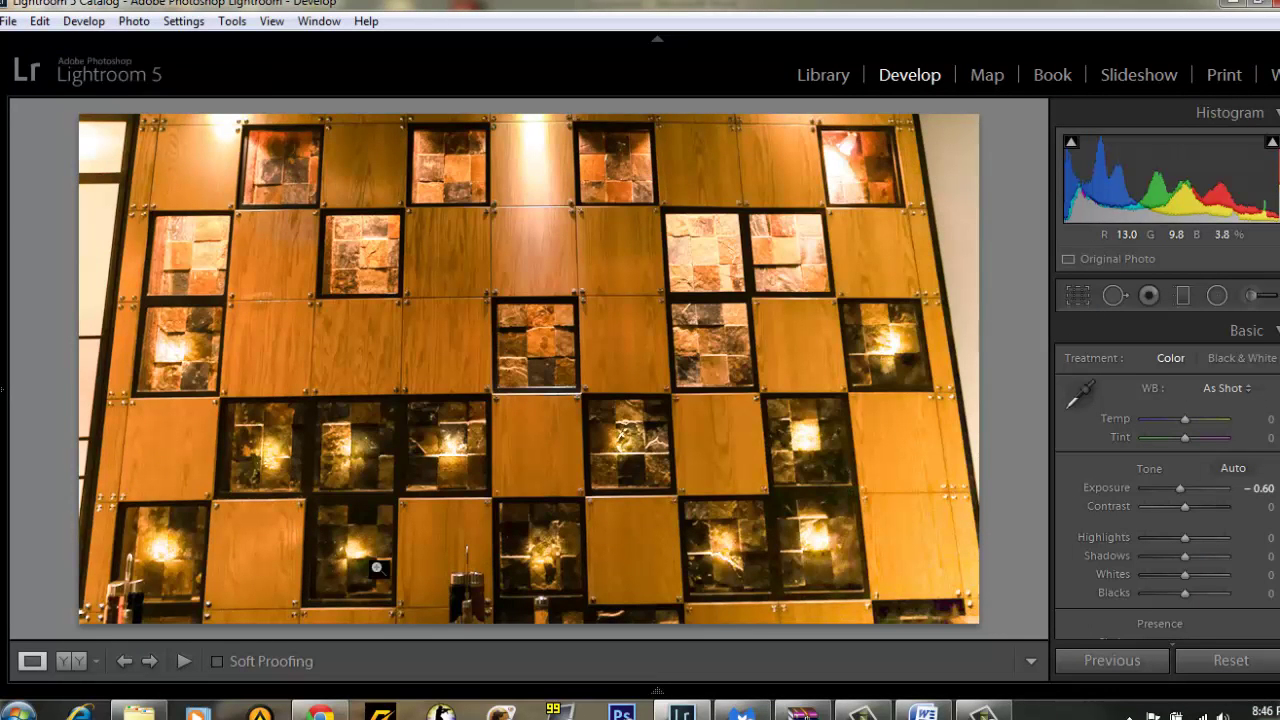
# - In Windows Explorer, open E:\Untitled Export and select the exported DSC03494-2 JPEG
pyautogui.click(139, 712)
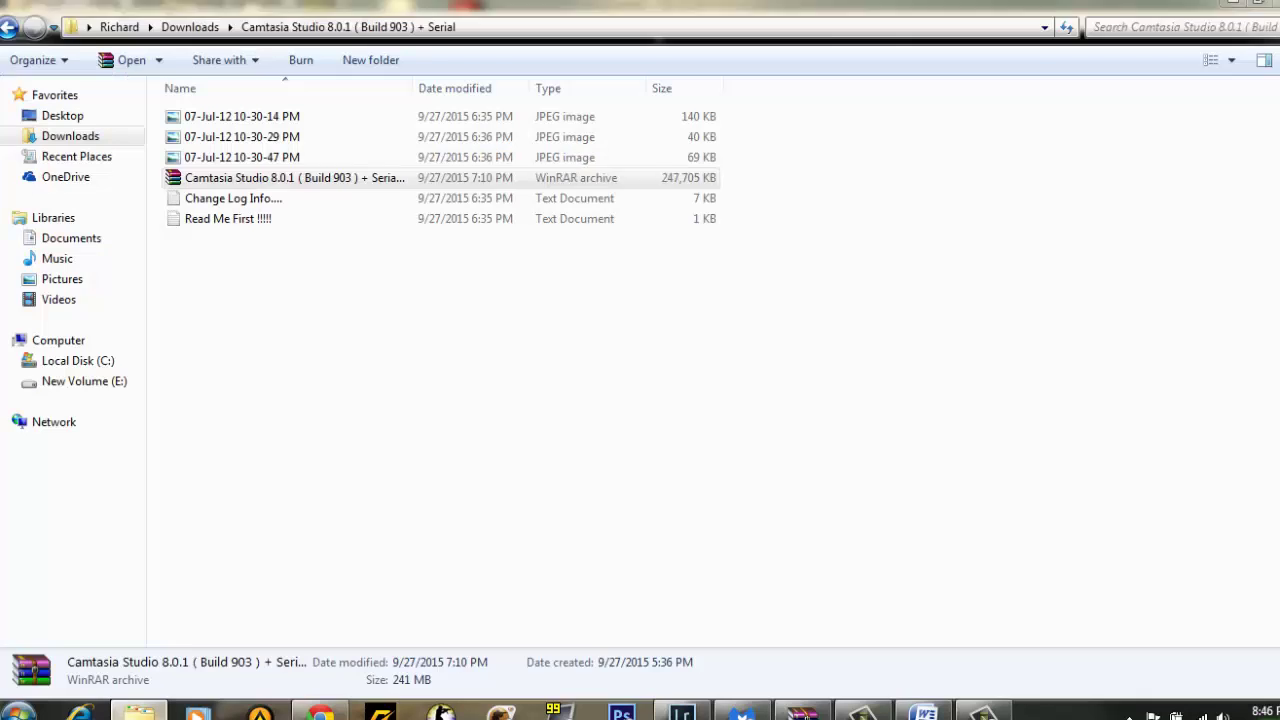
pyautogui.click(68, 380)
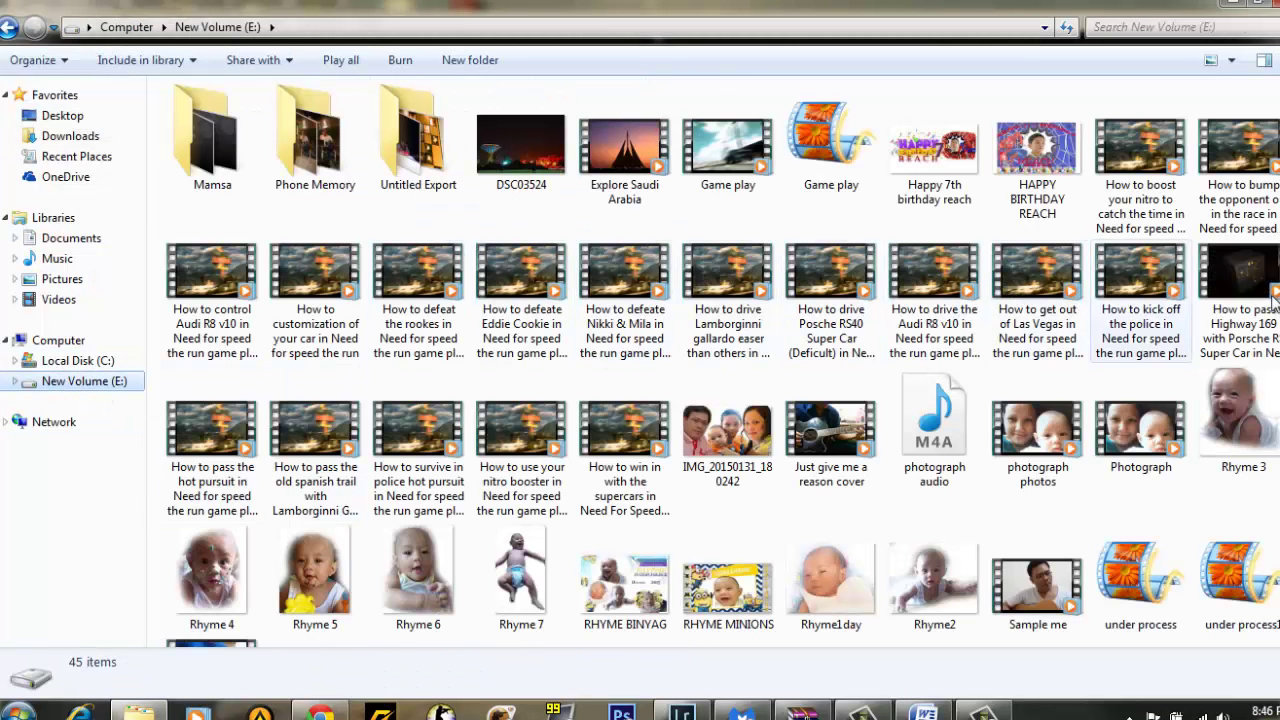
pyautogui.scroll(-1, 1273, 298)
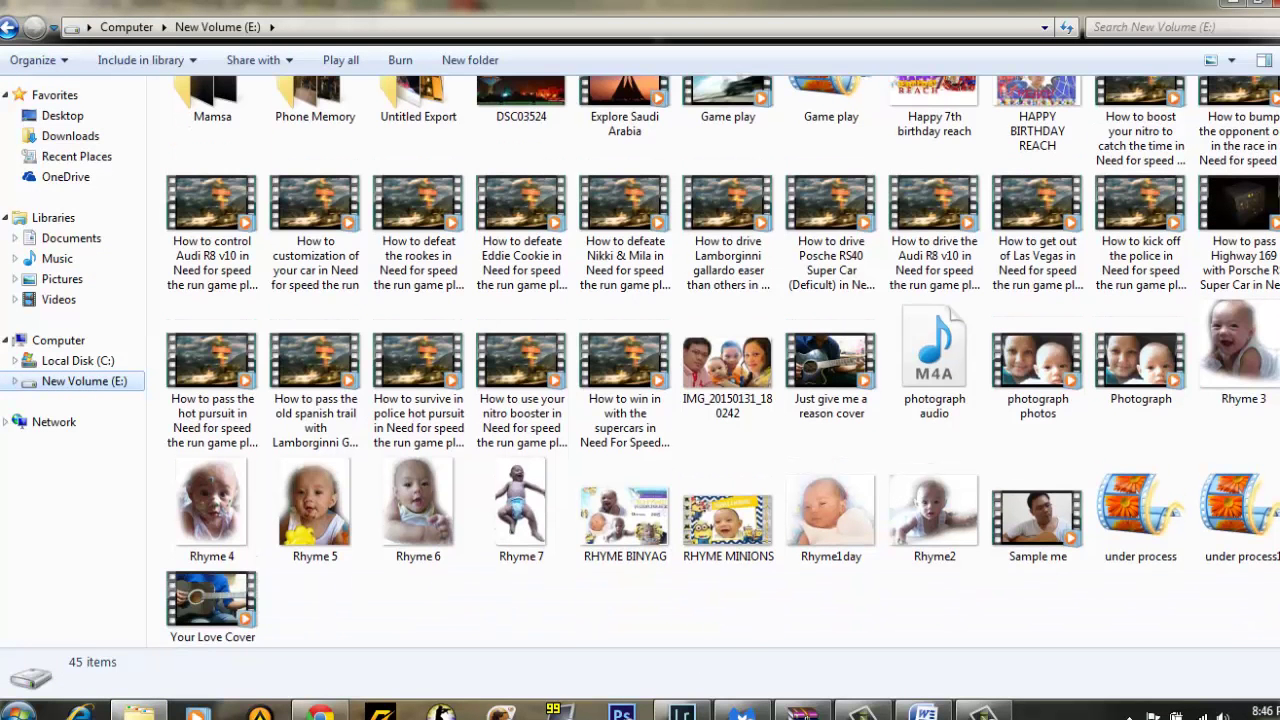
pyautogui.scroll(1, 435, 145)
pyautogui.doubleClick(435, 145)
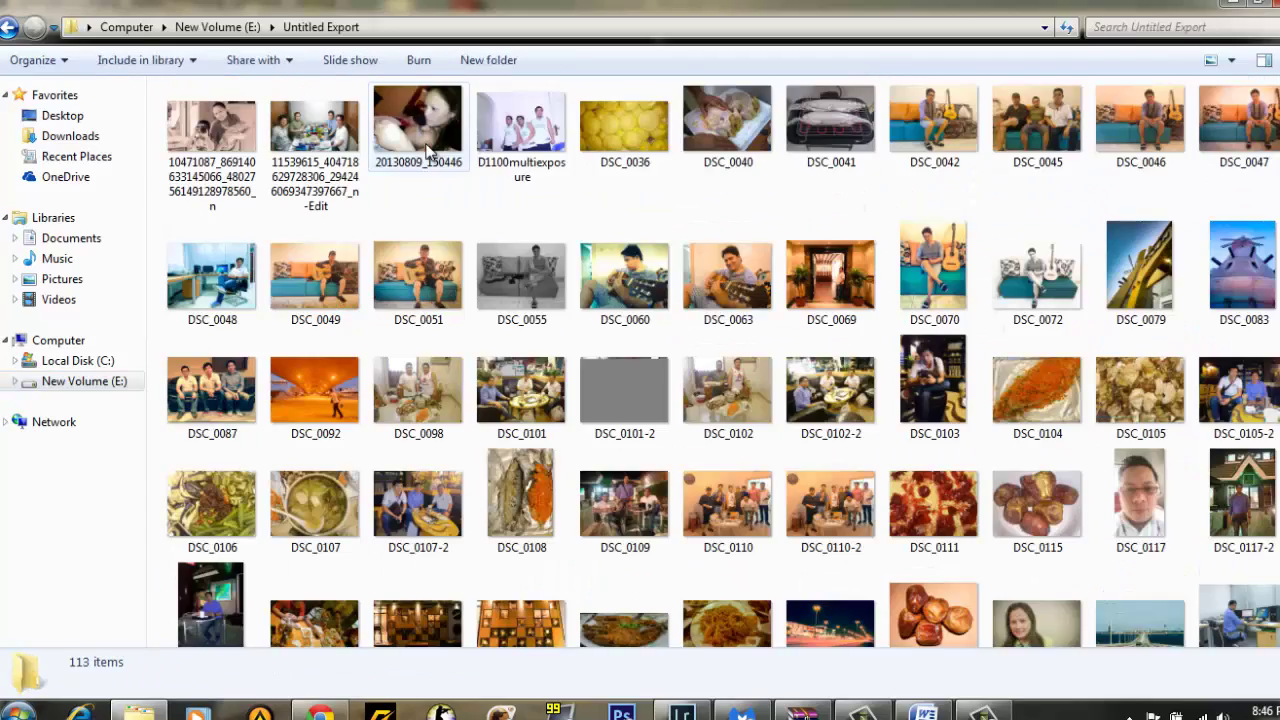
pyautogui.scroll(-4, 1130, 185)
pyautogui.scroll(-1, 1130, 185)
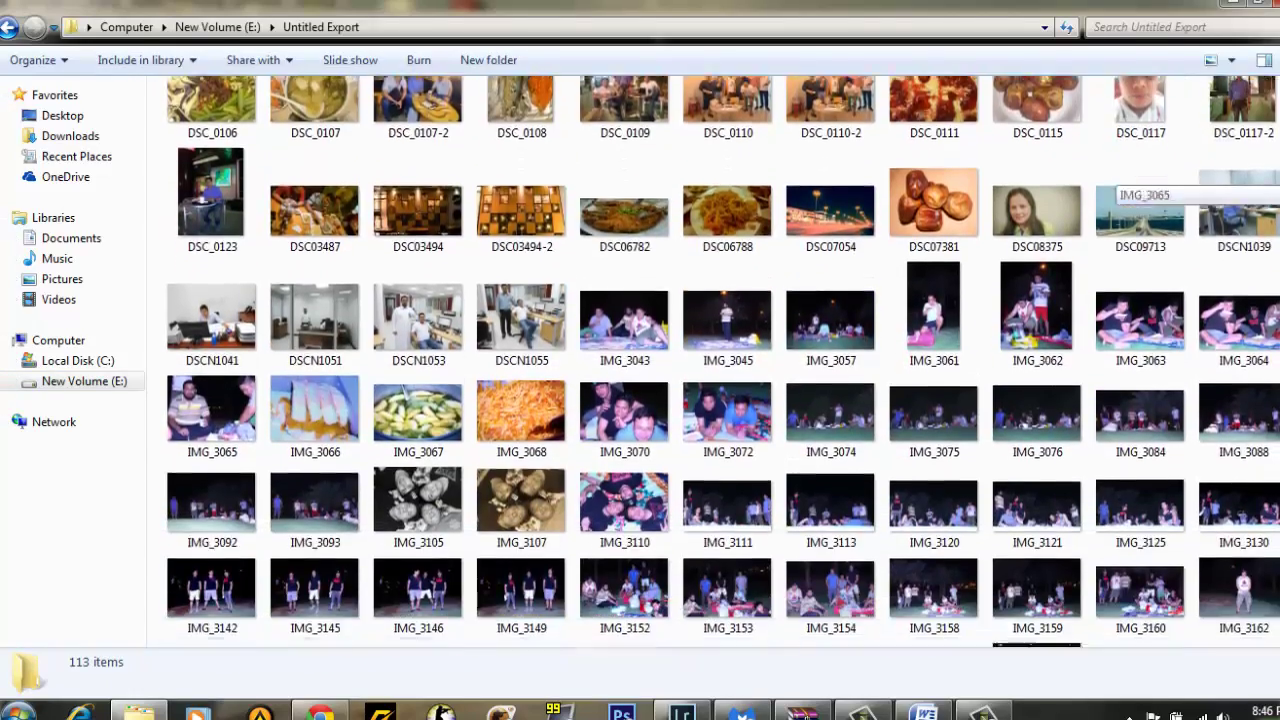
pyautogui.scroll(1, 1130, 185)
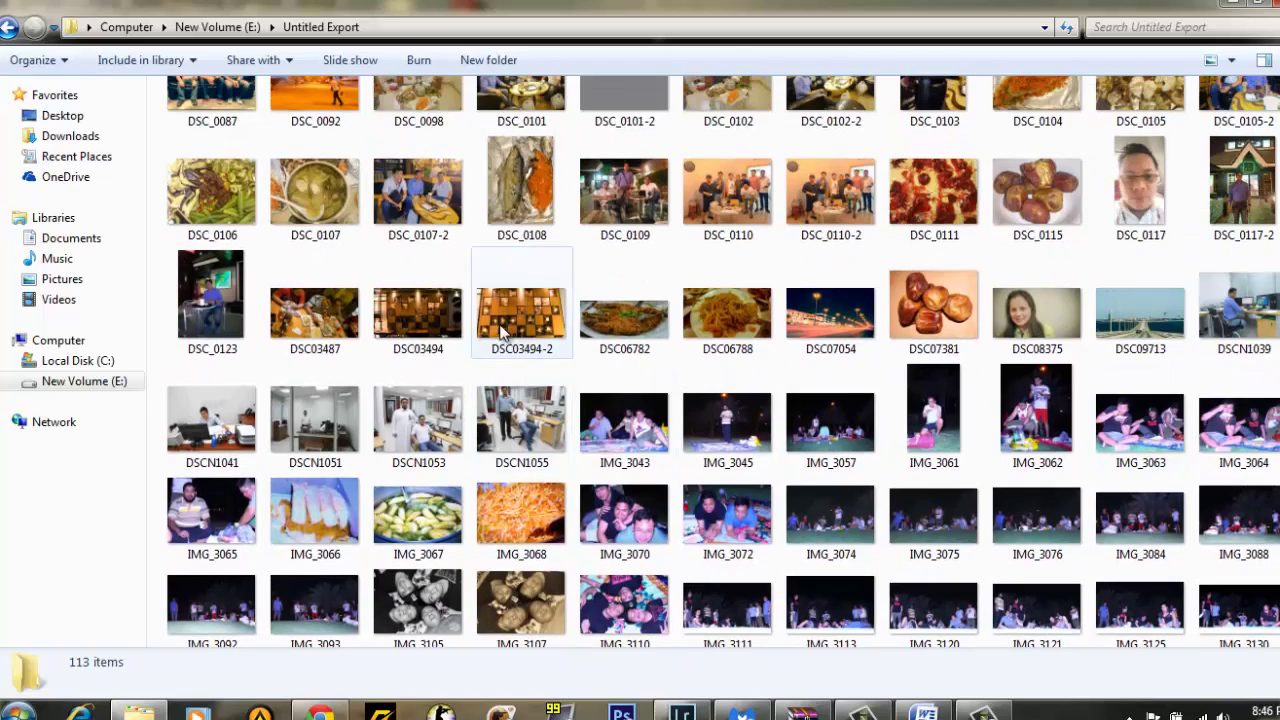
pyautogui.click(527, 328)
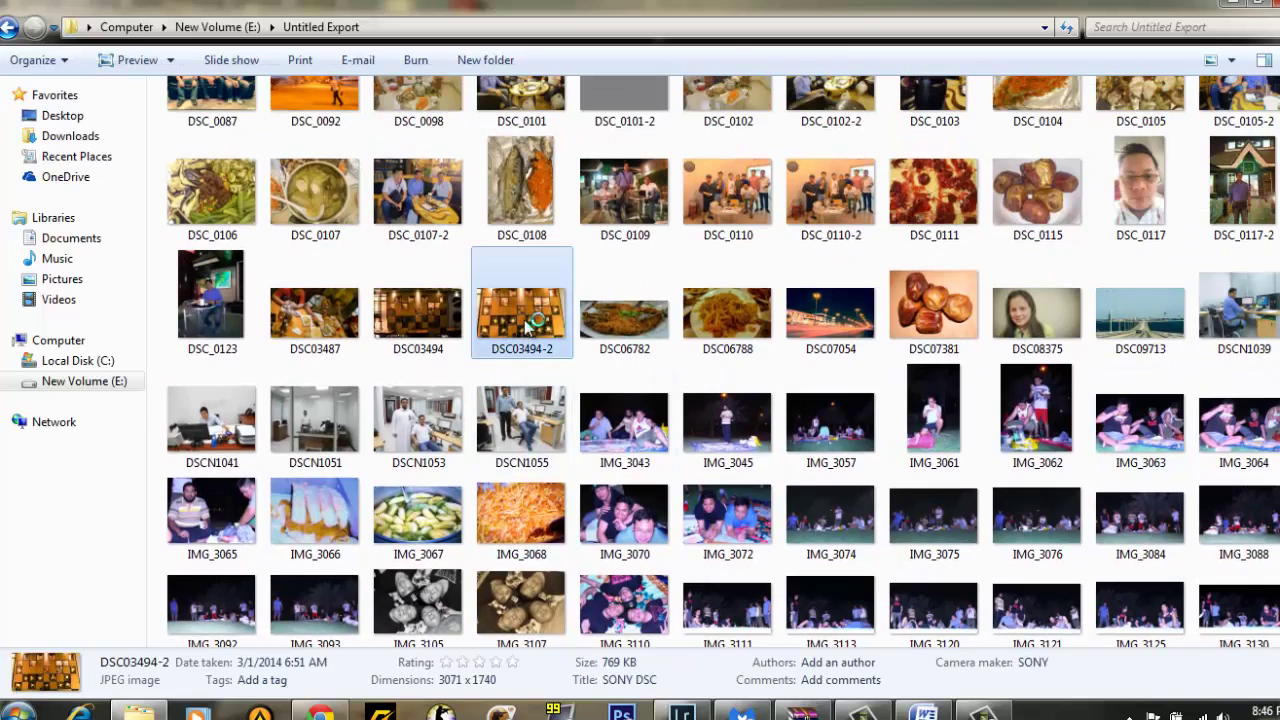
# - Open DSC03494-2 in Windows Photo Viewer
pyautogui.doubleClick(524, 320)
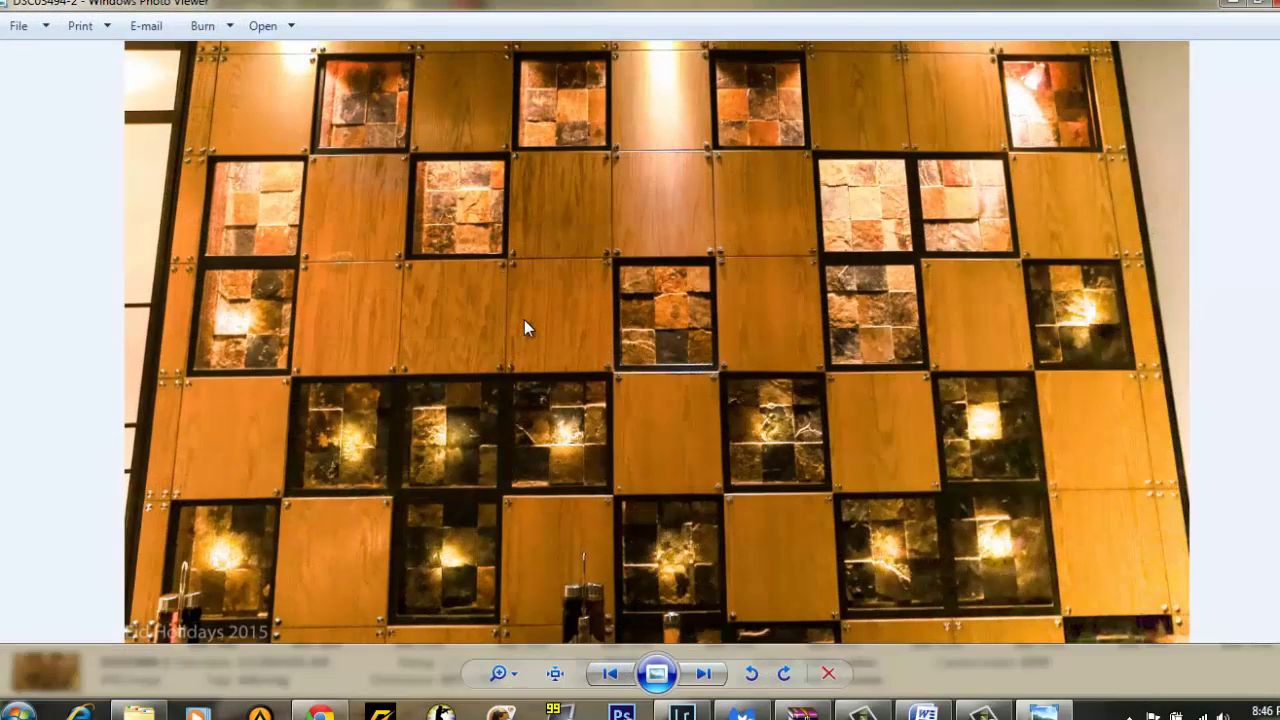